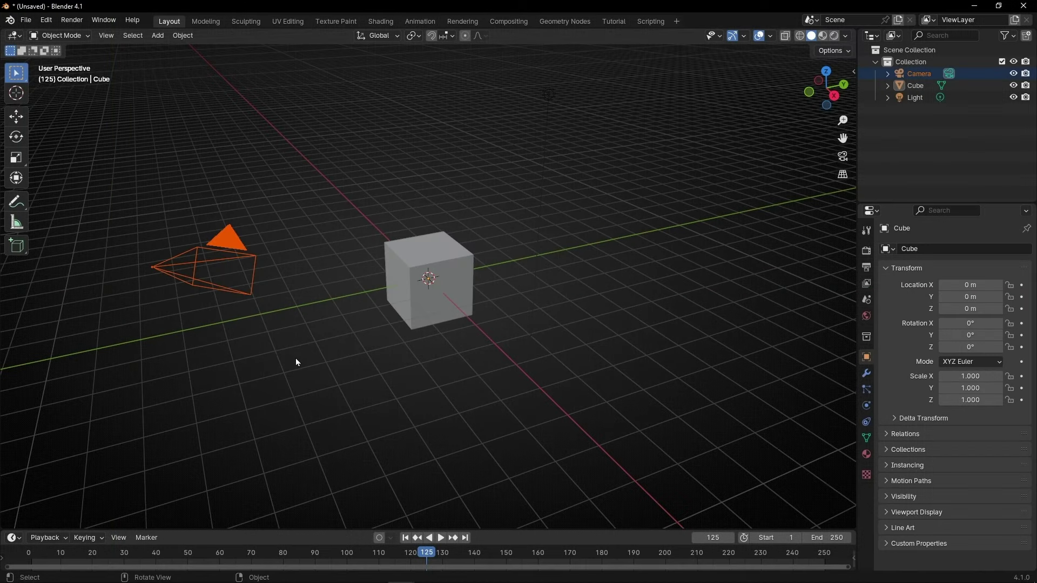
Step: Delete the camera and the light, leaving only the cube in the scene
key(Delete)
drag(500, 91, 581, 173)
key(Delete)
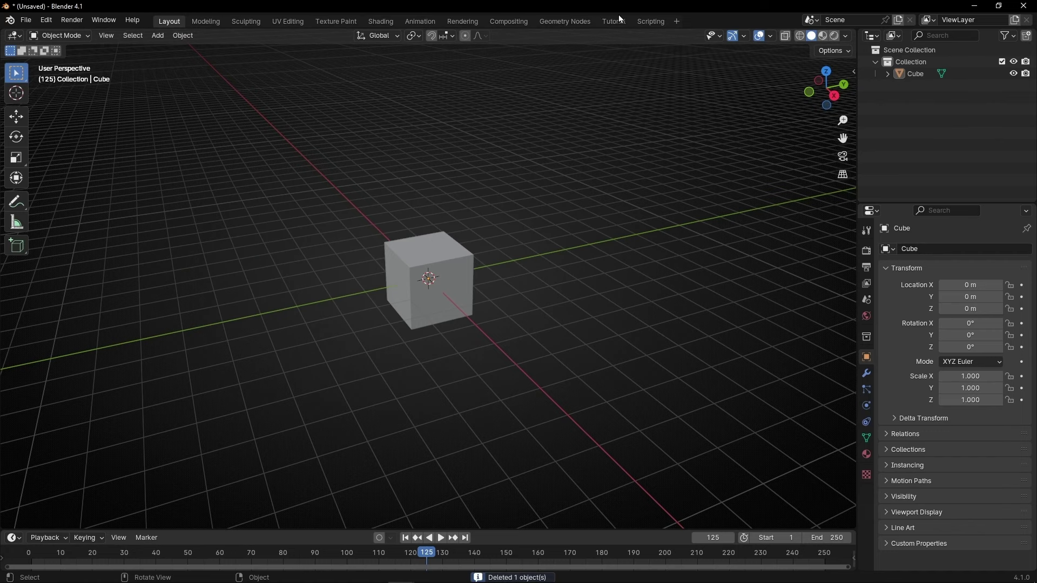
Step: Create a new geometry node tree for the cube in the Tutorial workspace and delete its Group Input node
click(616, 21)
click(526, 292)
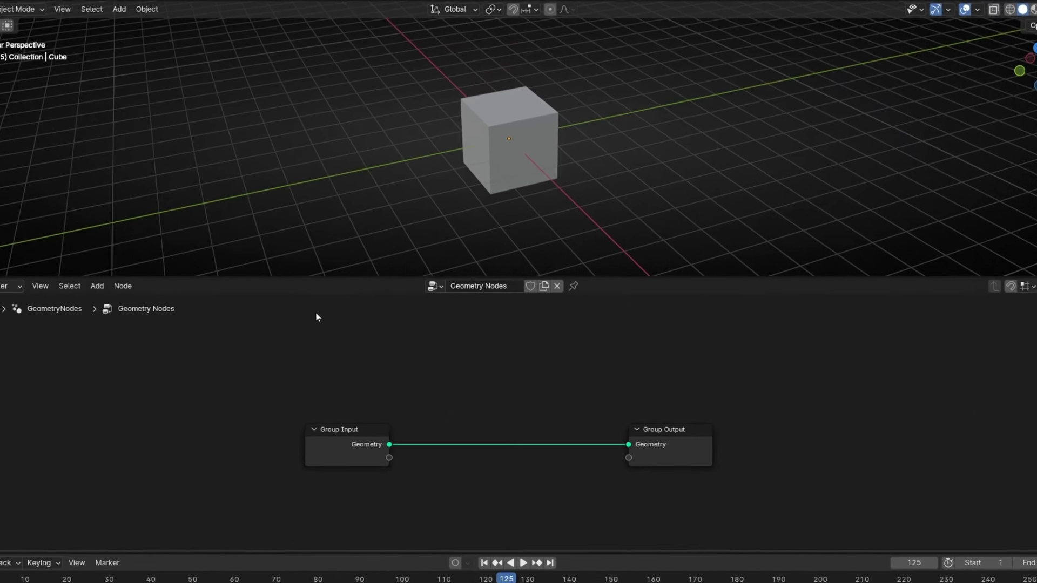
click(305, 463)
key(Delete)
Step: Add a Points node, connect its Points output to the Group Output, and move the Group Output farther away
key(shift+a)
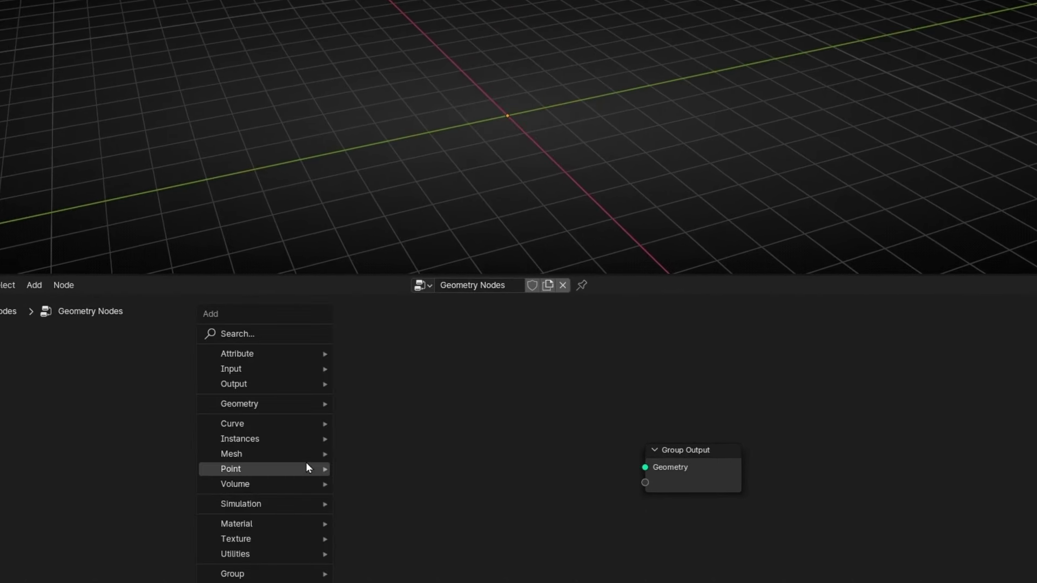
text(point)
key(Return)
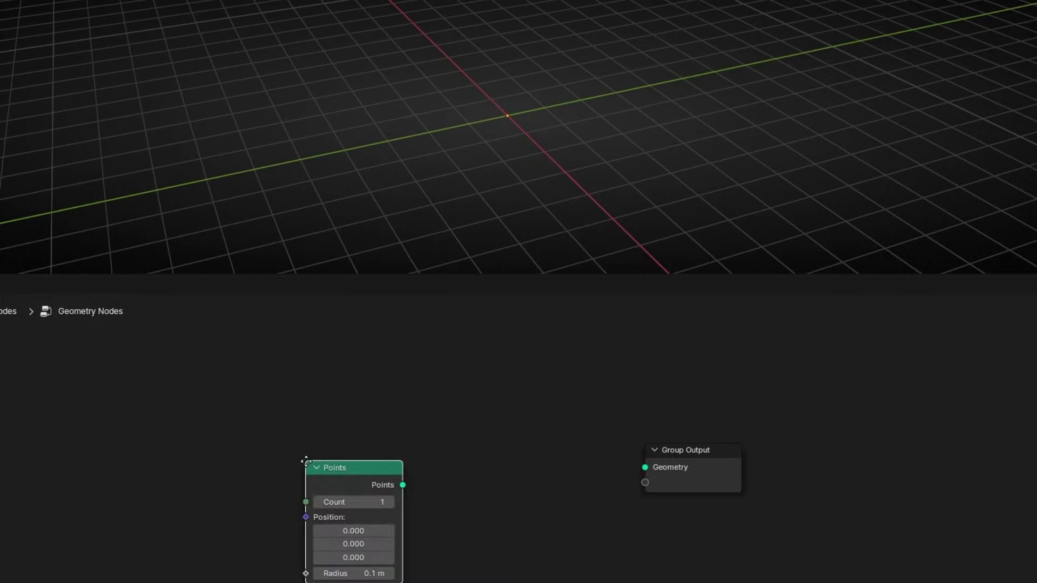
click(260, 375)
alt+right_drag(301, 394, 723, 469)
drag(726, 468, 896, 414)
scroll(549, 125, up, 5)
Step: Insert a Join Geometry node on the link between Points and Group Output
key(shift+a)
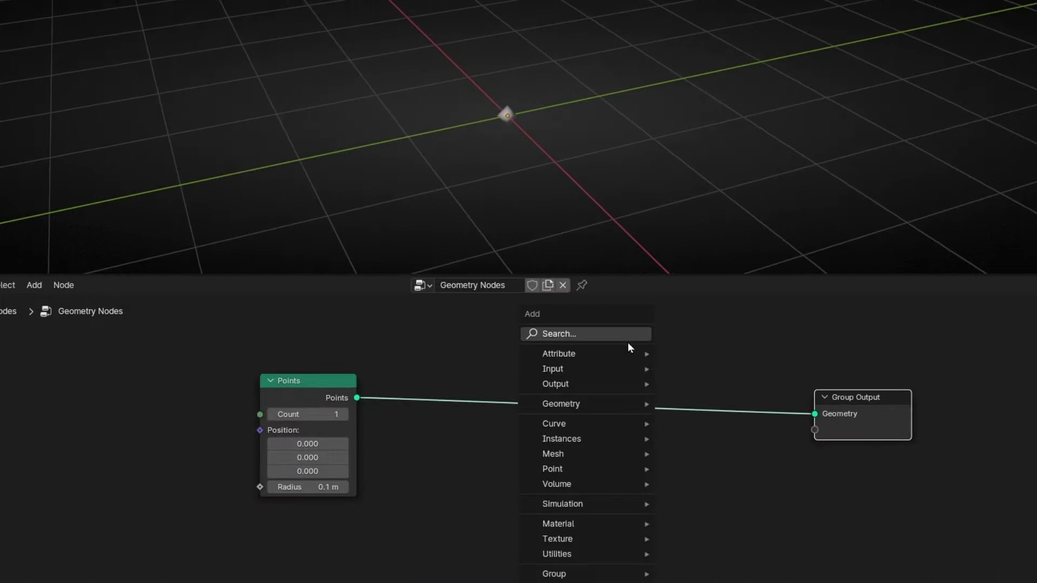
text(join)
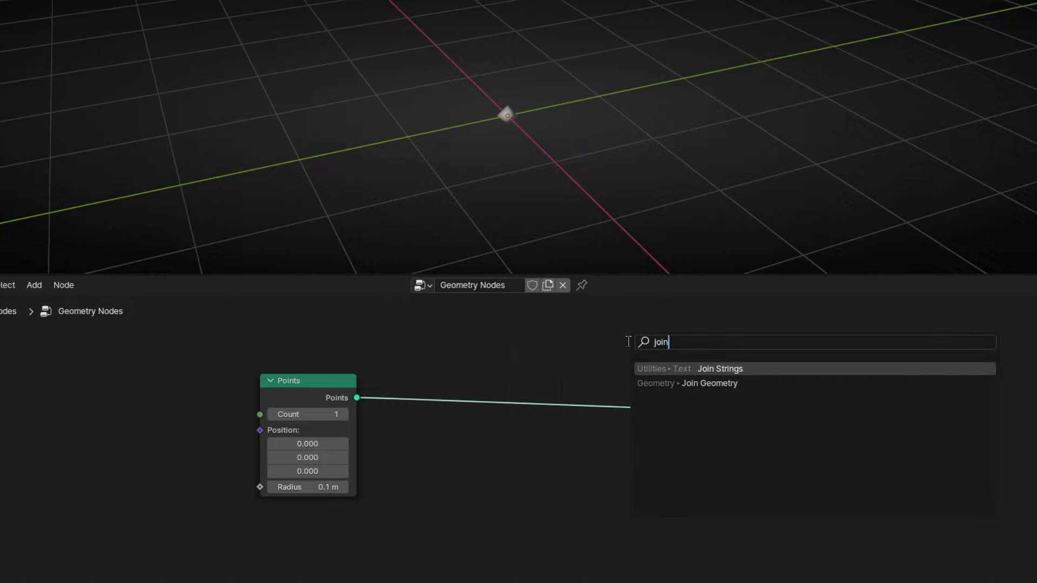
key(Down)
key(Return)
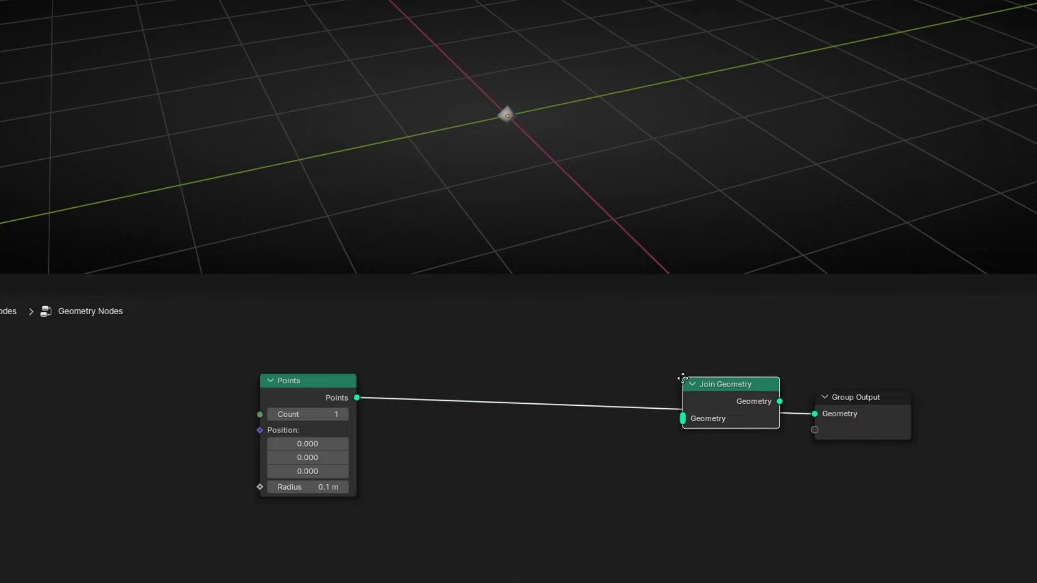
click(663, 381)
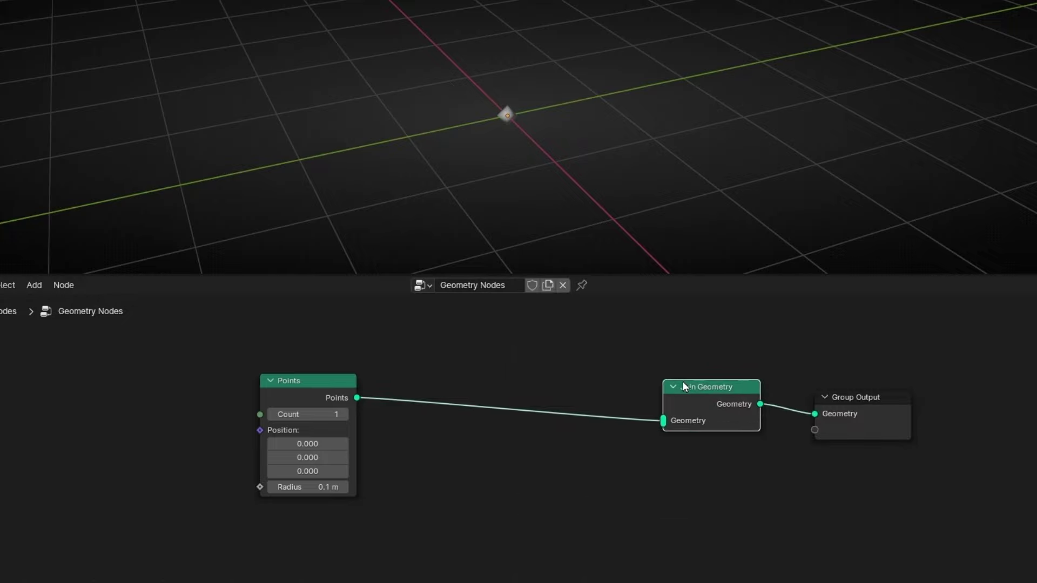
Step: Add a String to Curves node feeding its Curve Instances into Join Geometry, and move the Group Output farther away
scroll(650, 462, down, 2)
middle_drag(643, 464, 589, 436)
key(ctrl+space)
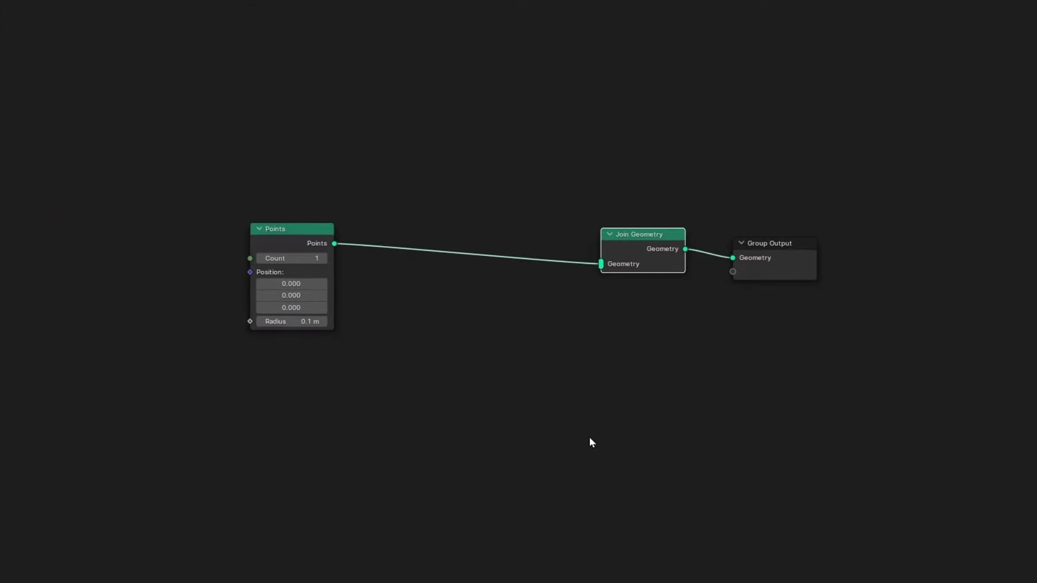
scroll(589, 437, up, 3)
key(shift+a)
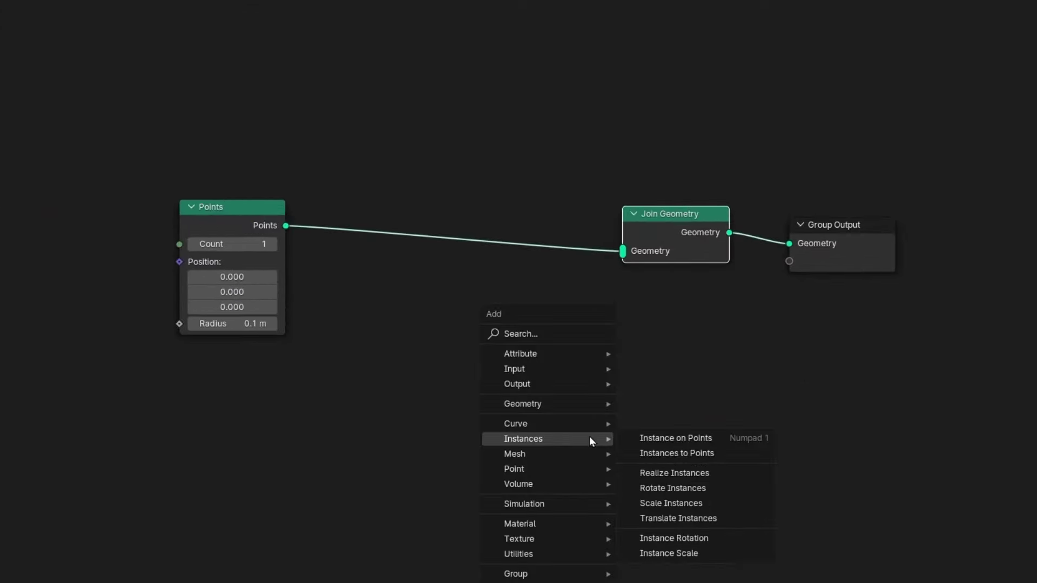
text(string to)
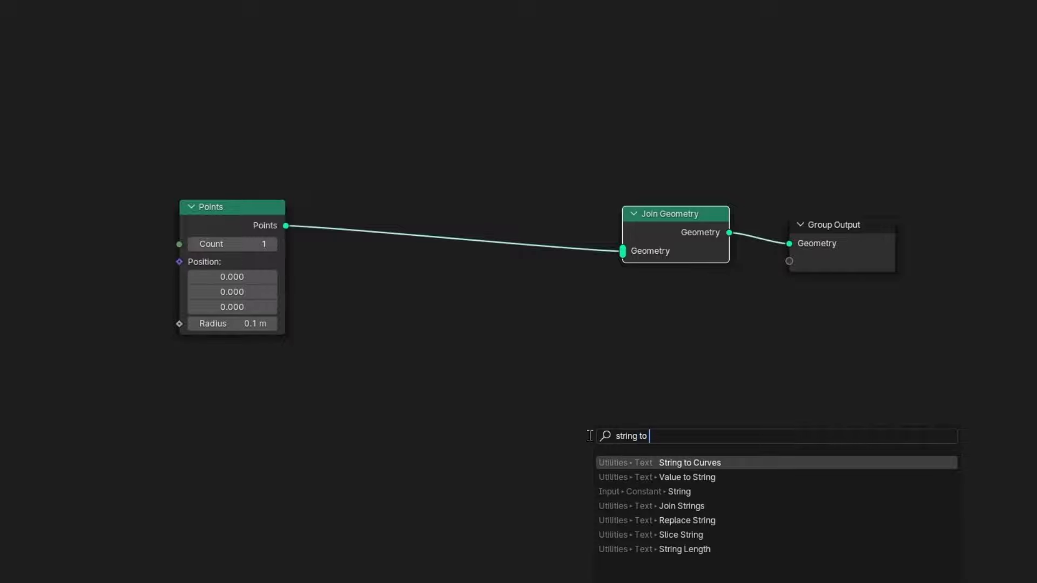
key(Return)
click(320, 417)
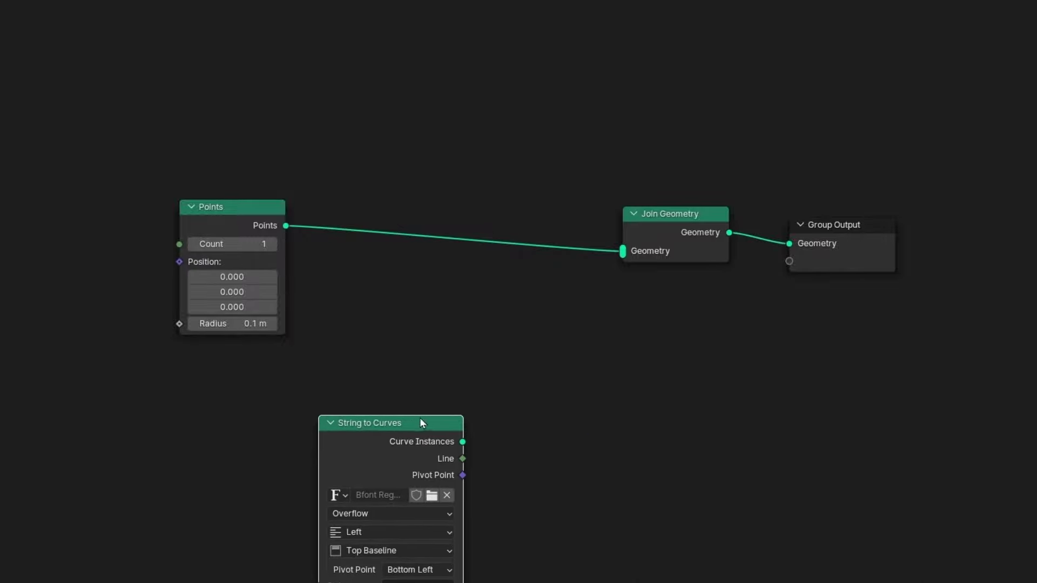
drag(462, 441, 697, 239)
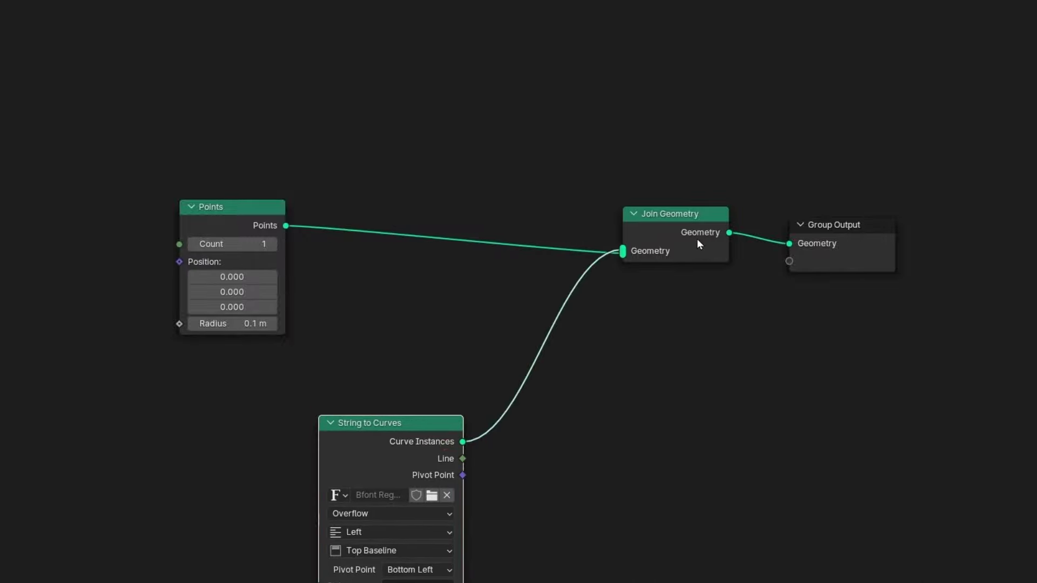
middle_drag(545, 199, 529, 173)
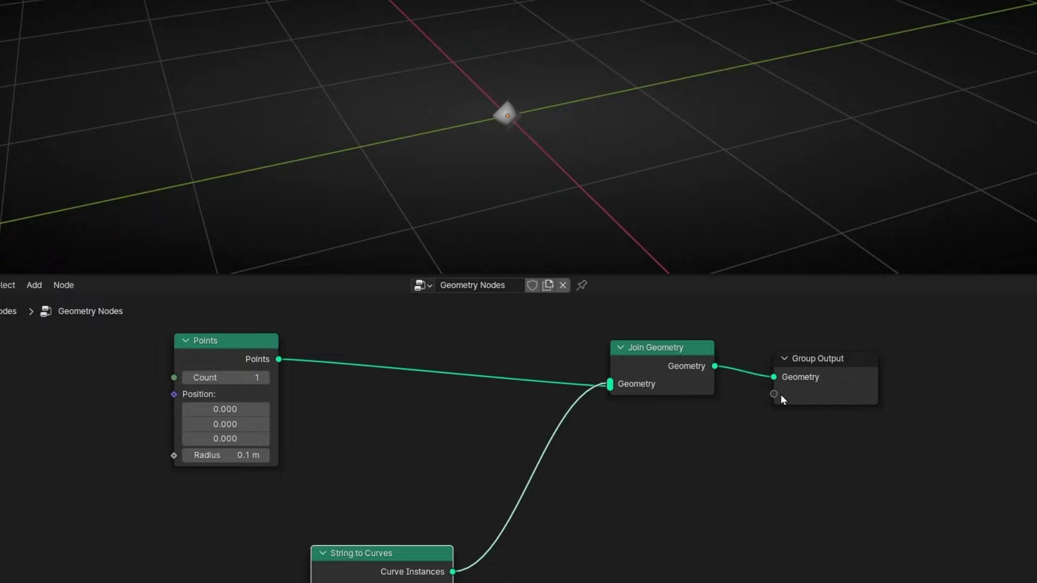
drag(801, 397, 858, 399)
Step: Add a Value to String node linked to the String input of String to Curves, and set its value to 1.4
middle_drag(586, 514, 628, 328)
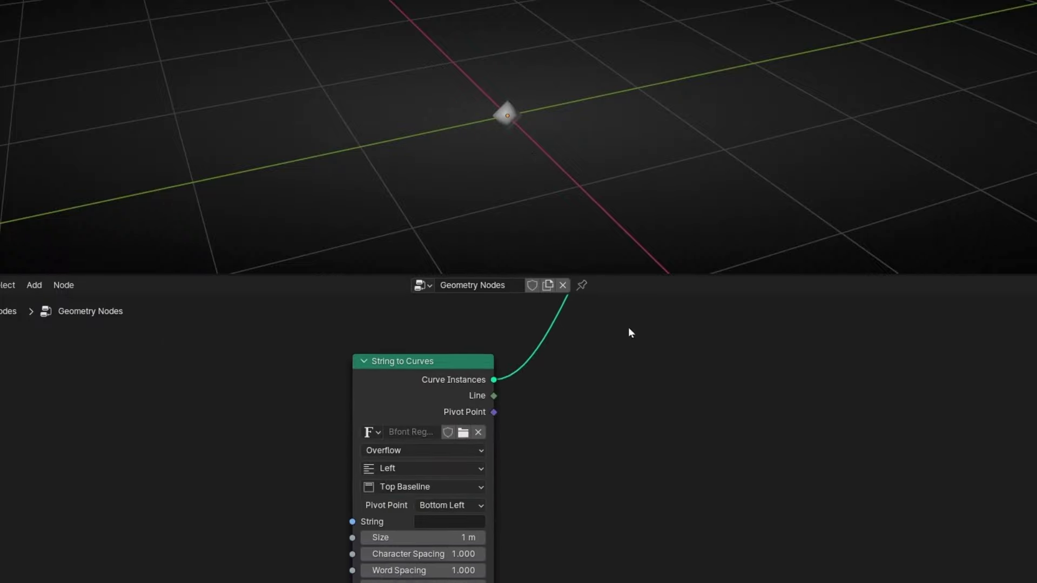
drag(296, 493, 209, 456)
text(value)
key(Return)
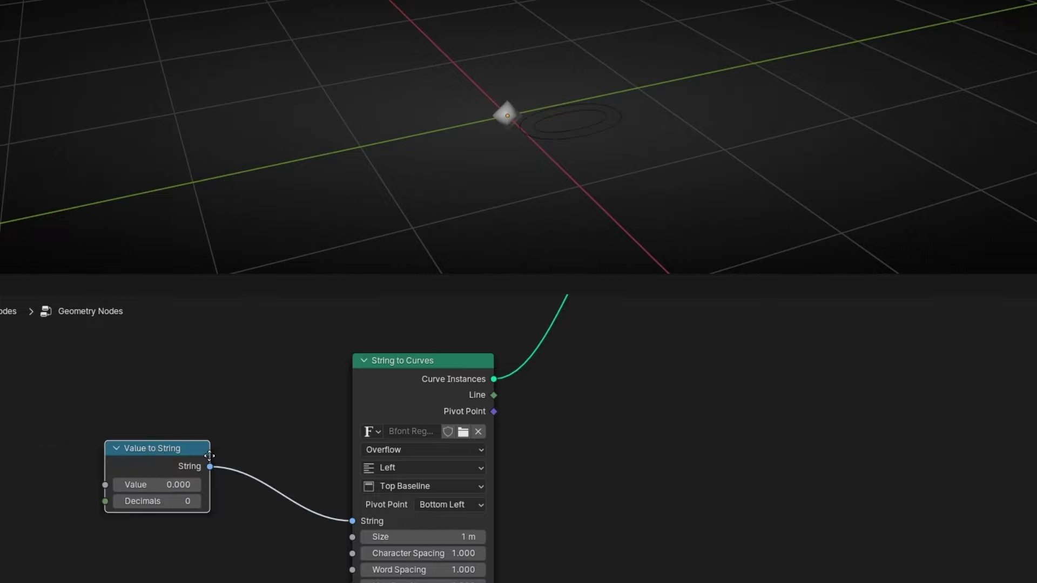
click(214, 442)
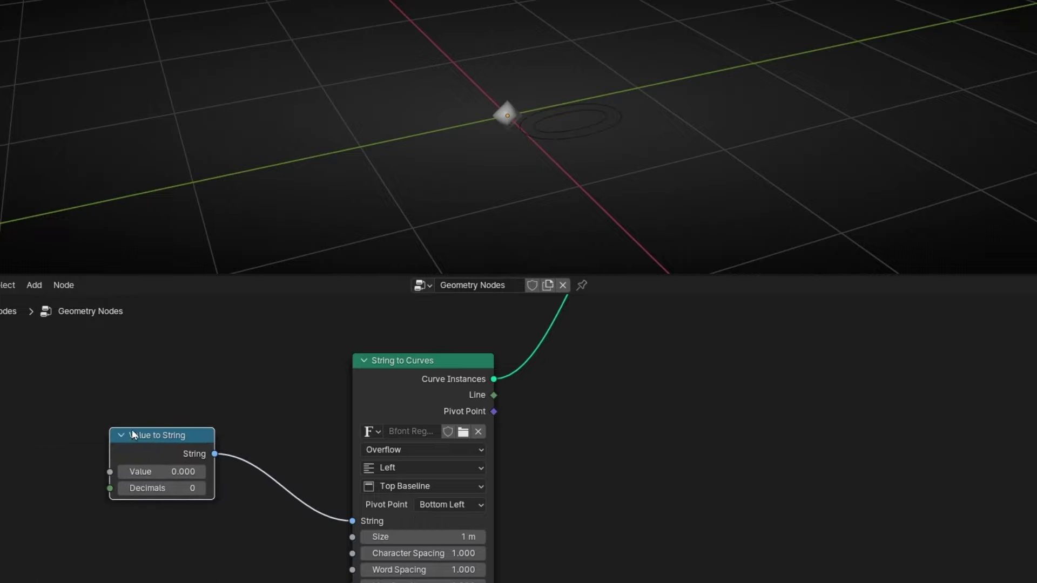
drag(142, 471, 187, 471)
Step: Insert a Fill Curve node on the link between String to Curves and Join Geometry
middle_drag(607, 375, 458, 540)
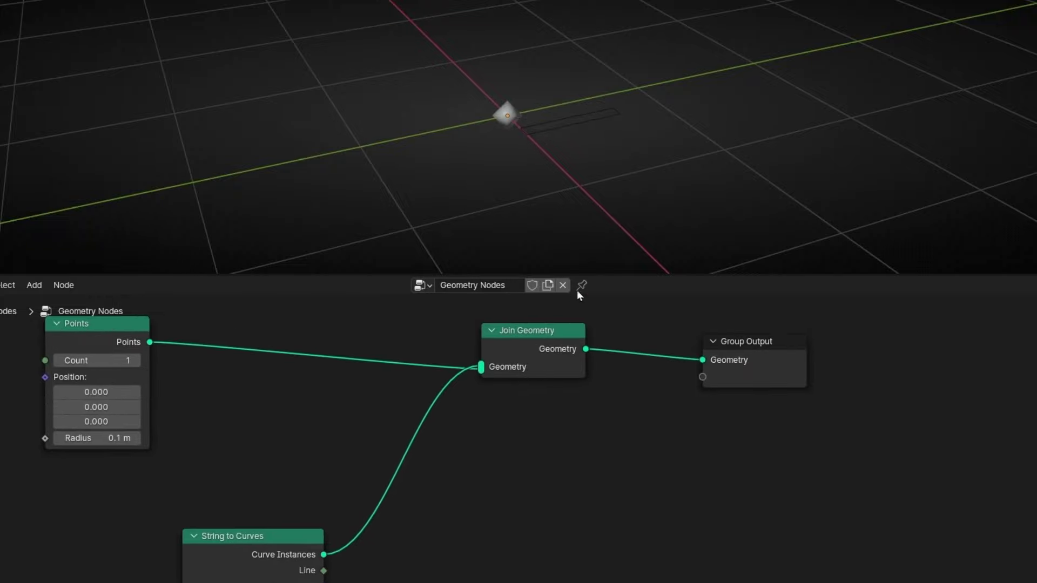
key(shift+a)
text(fill)
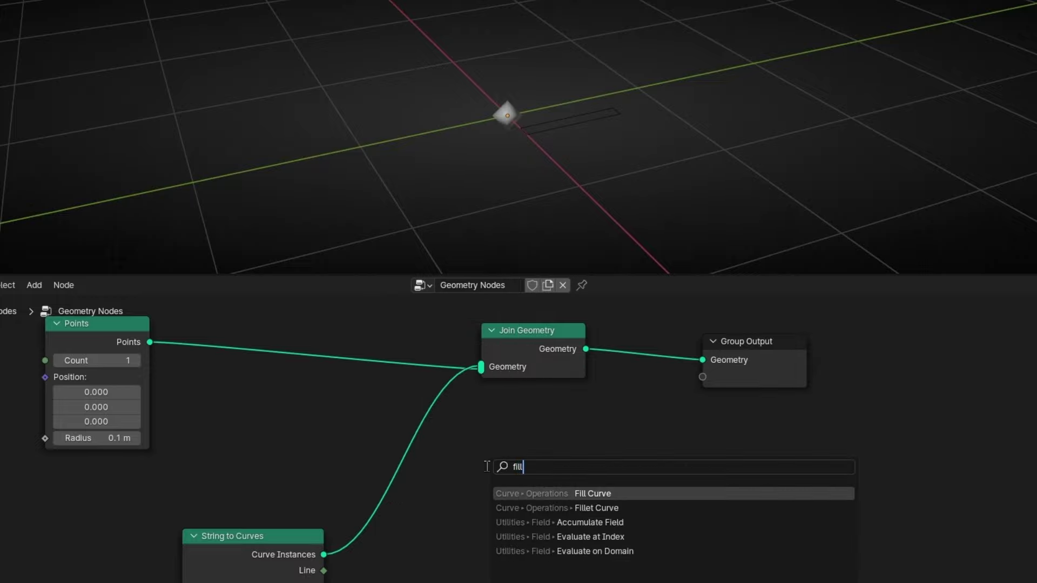
key(Return)
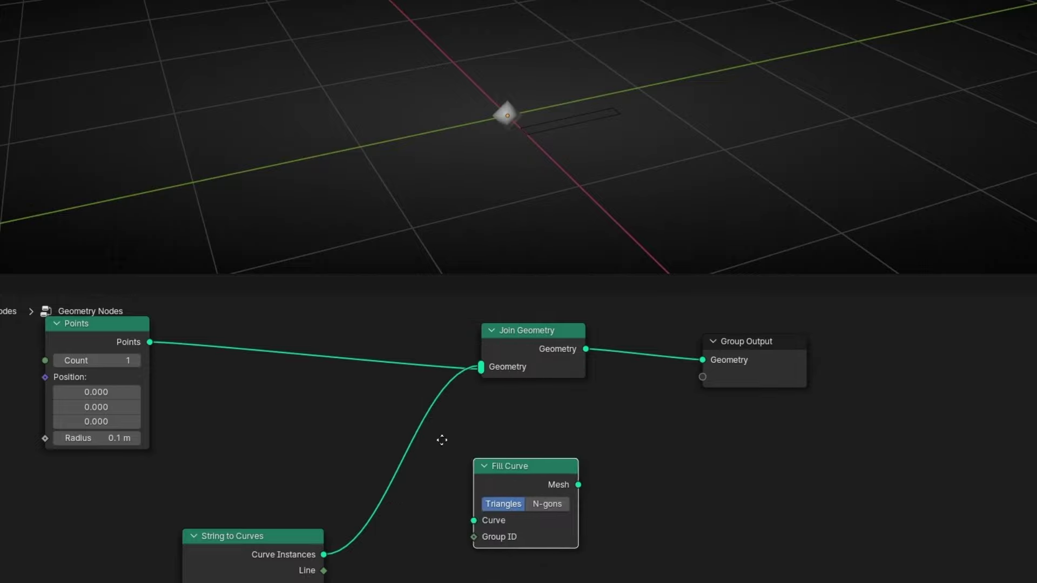
click(400, 419)
Step: Set the Value to String node to 2 decimals and a value of 4.9
middle_drag(590, 152, 599, 239)
middle_drag(593, 474, 780, 334)
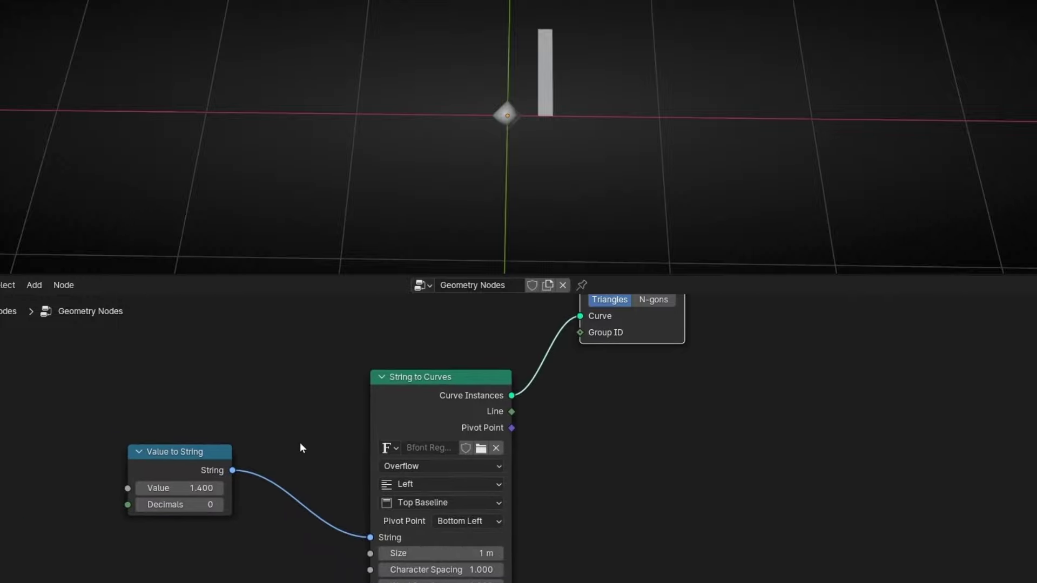
drag(178, 485, 223, 485)
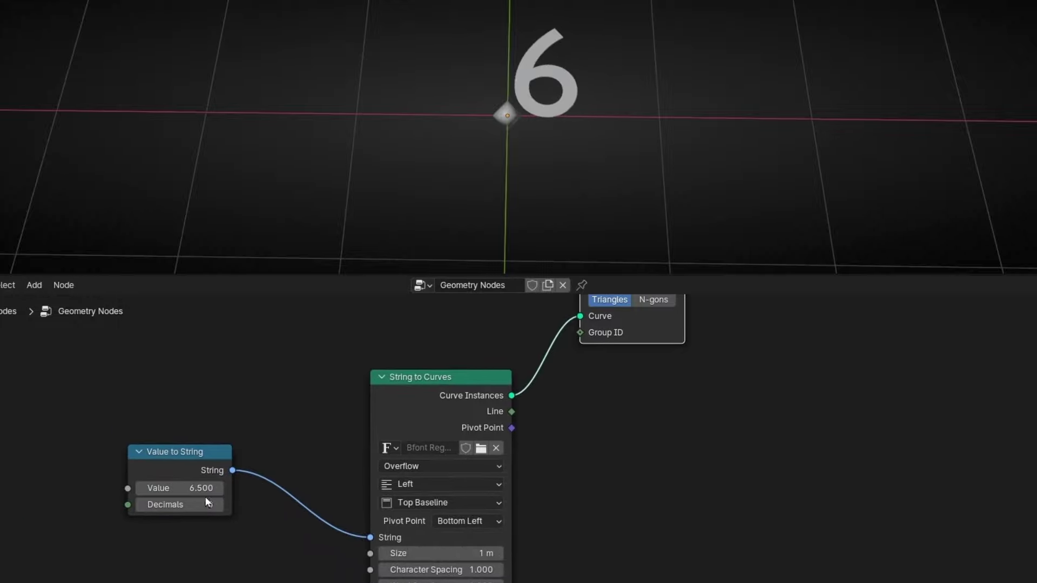
click(218, 505)
click(217, 506)
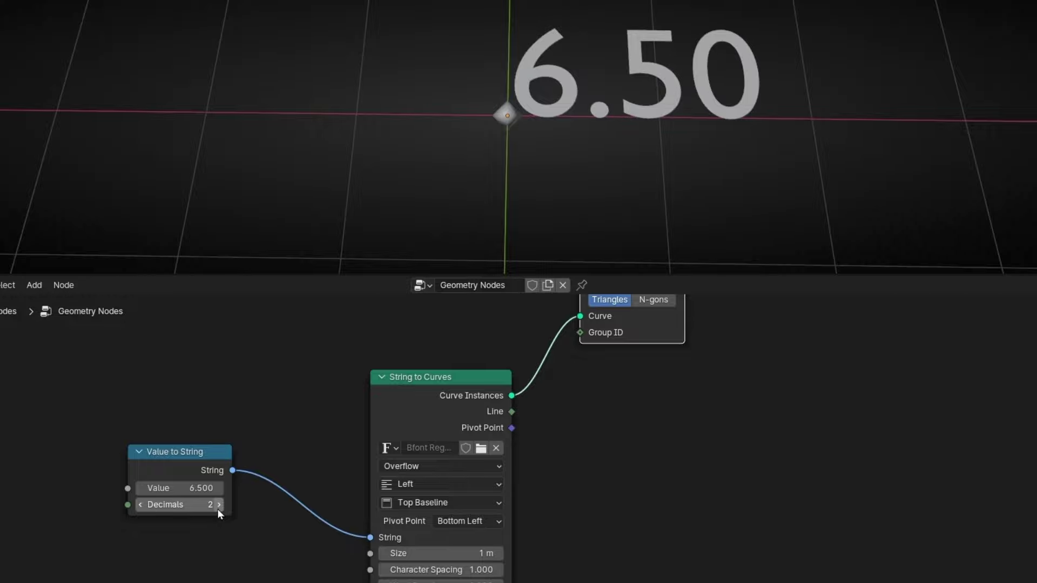
mouse_move(204, 494)
mouse_down()
mouse_move(222, 494)
mouse_move(195, 494)
mouse_up()
scroll(737, 375, down, 2)
middle_drag(630, 192, 590, 132)
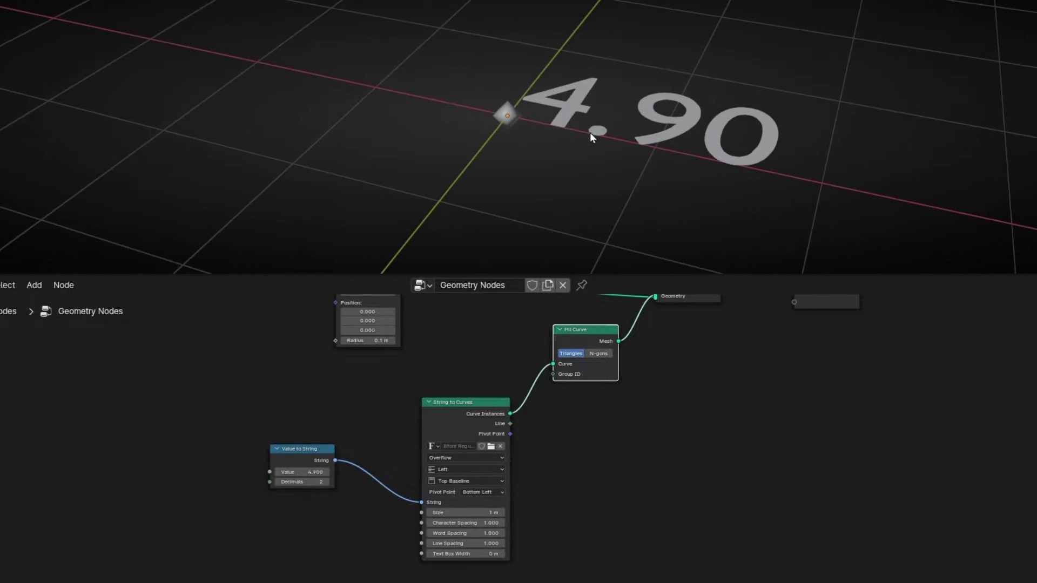
Step: Try moving the point to X -2.3 and a negative Y in the Points node, and undo both position changes
middle_drag(433, 344, 498, 436)
scroll(498, 435, up, 4)
middle_drag(471, 382, 474, 435)
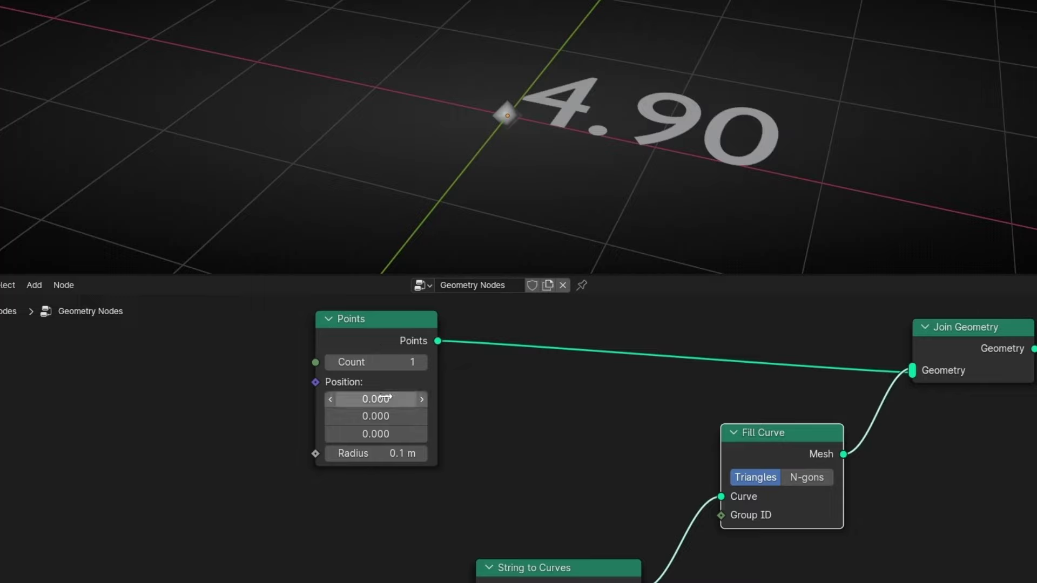
drag(365, 398, 241, 398)
drag(374, 415, 287, 415)
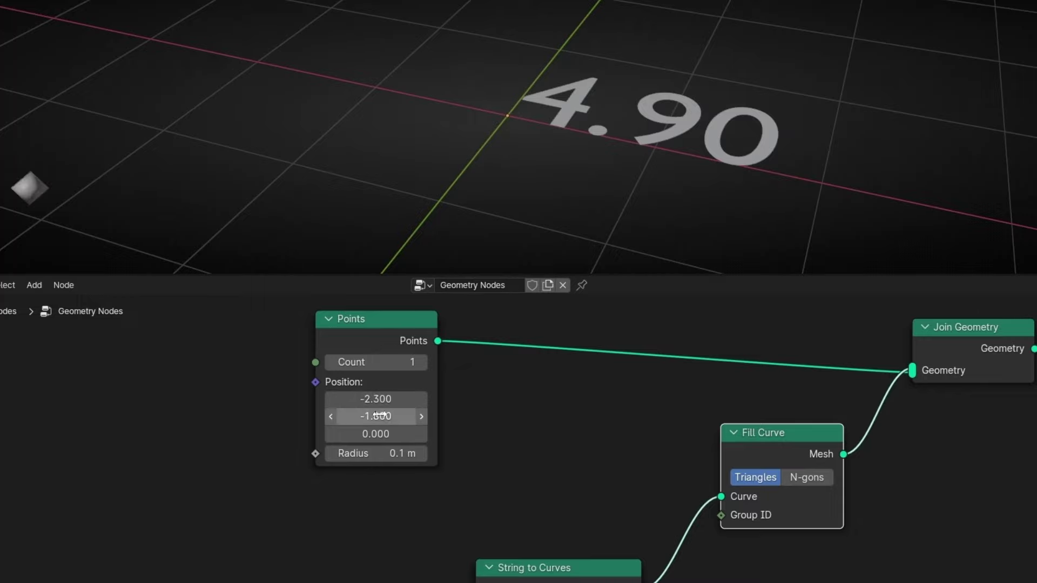
key(ctrl+z)
key(ctrl+z)
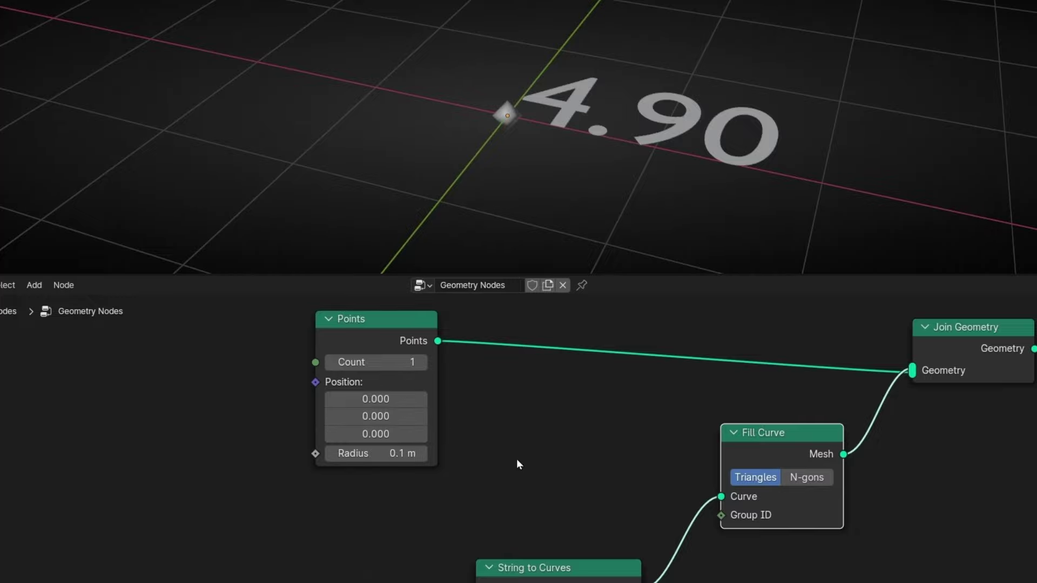
Step: Add a Vector node linked to the Position input of the Points node
scroll(516, 458, down, 1)
middle_drag(481, 460, 622, 447)
click(497, 440)
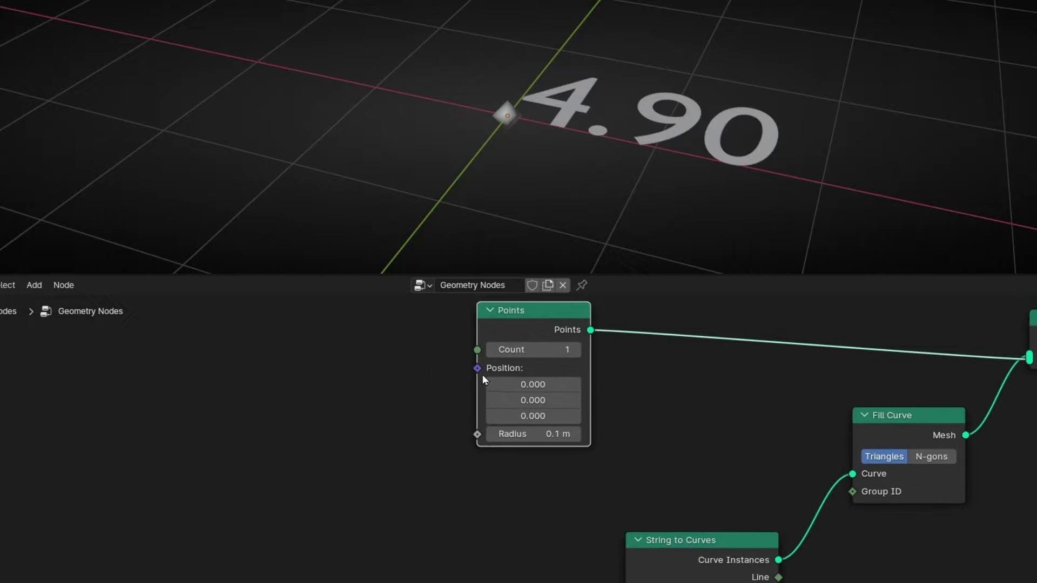
drag(479, 373, 234, 392)
text(vector)
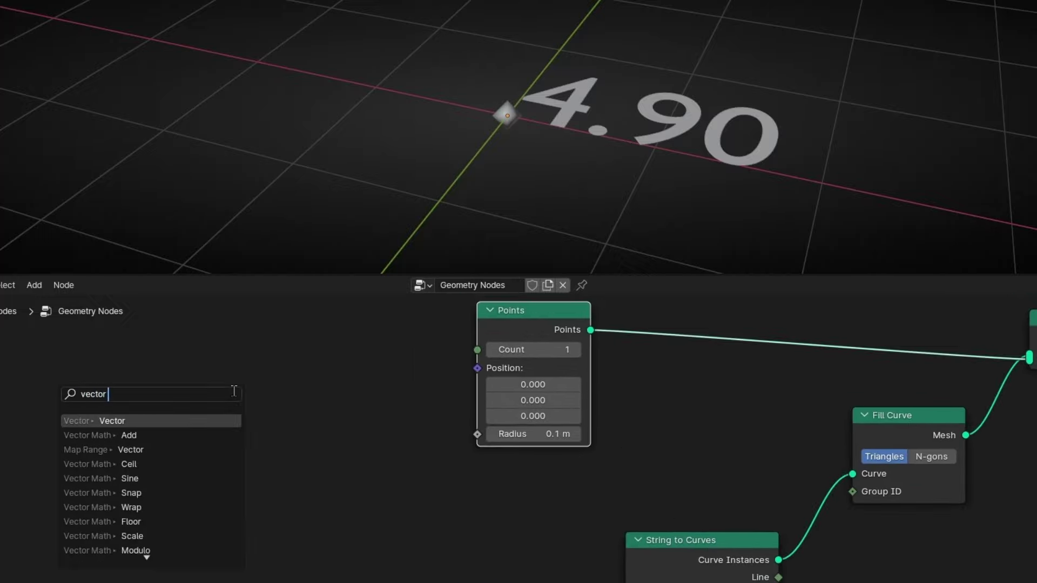
key(Return)
click(195, 389)
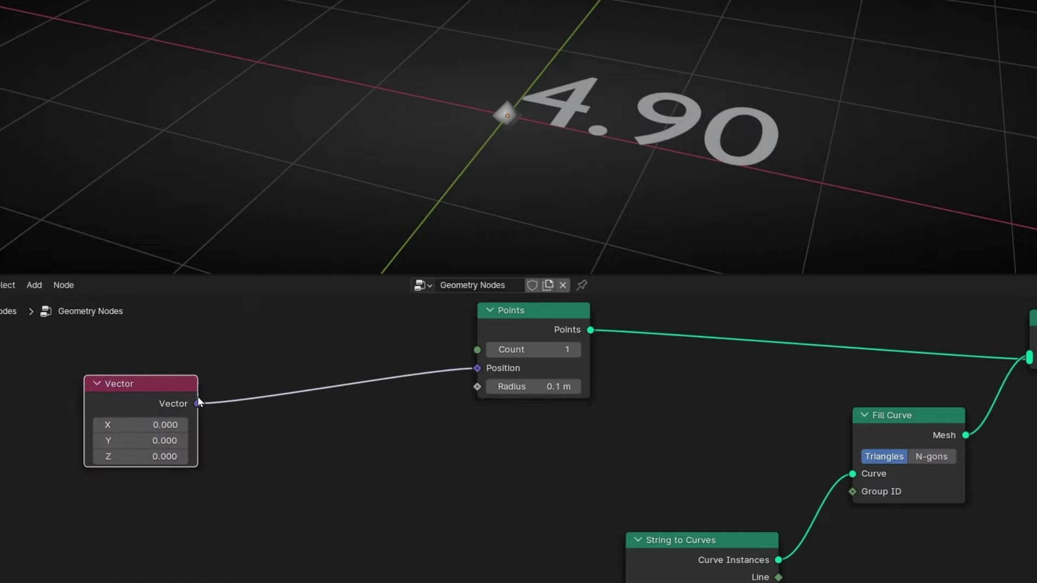
Step: Add a Separate XYZ node fed by the Vector node's output and place it below the Points node
drag(198, 403, 317, 460)
text(separe)
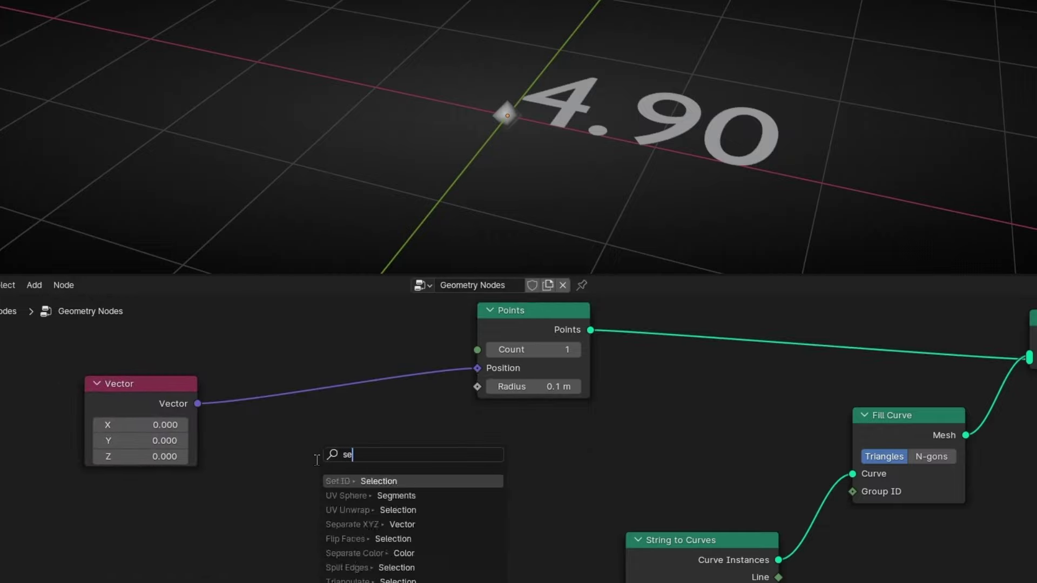
key(Return)
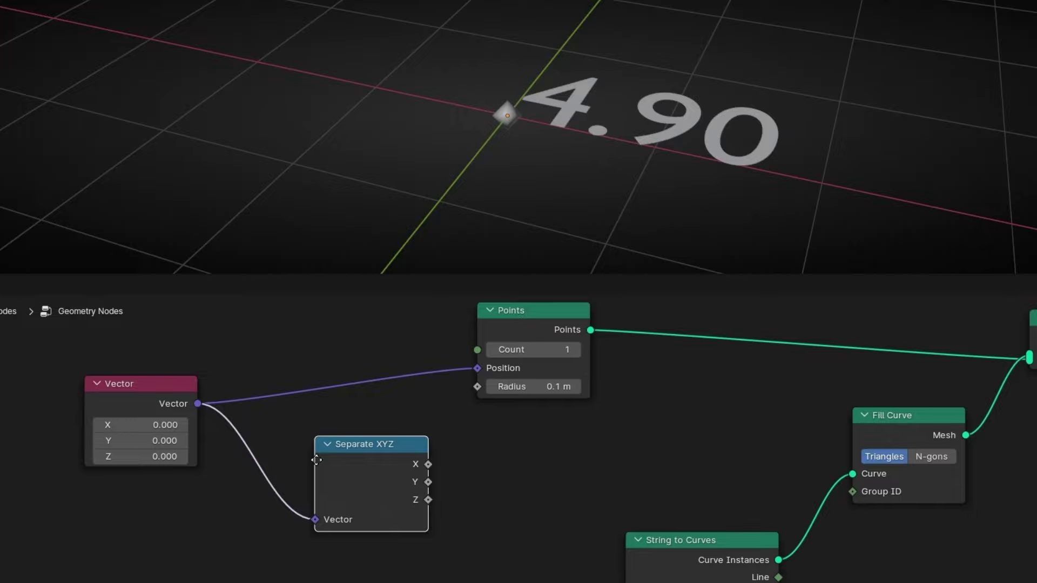
click(291, 481)
Step: Place the Separate XYZ and Value to String nodes side by side and link the X output to the Value input
scroll(476, 515, down, 3)
middle_drag(476, 515, 483, 418)
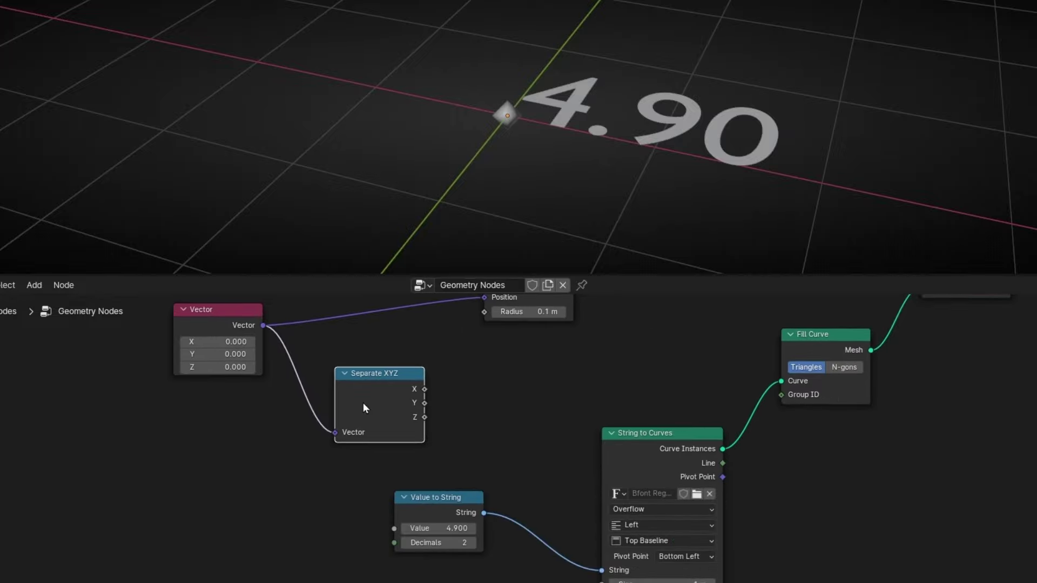
drag(364, 408, 344, 440)
drag(466, 508, 519, 455)
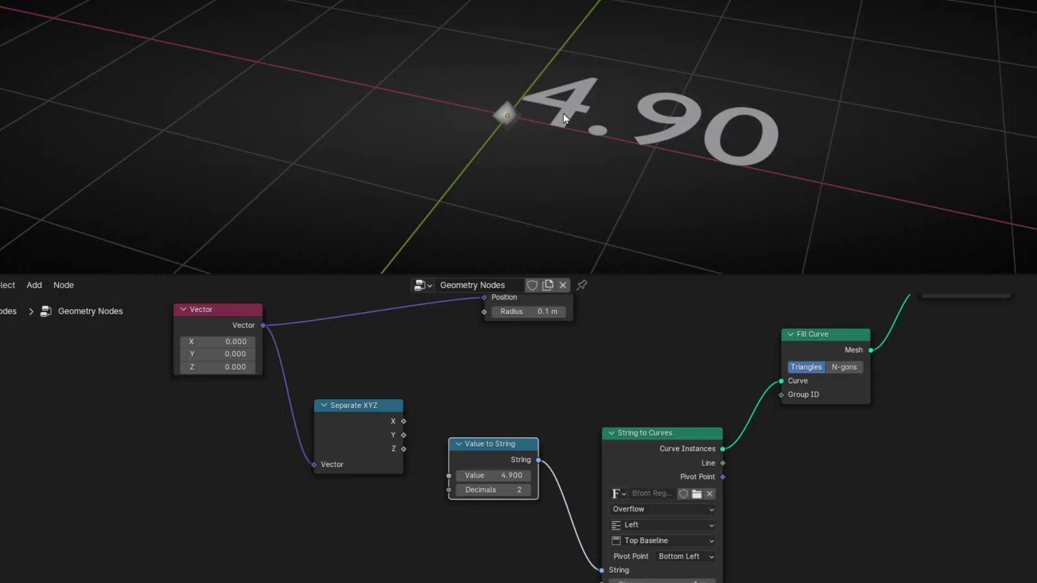
drag(403, 422, 432, 426)
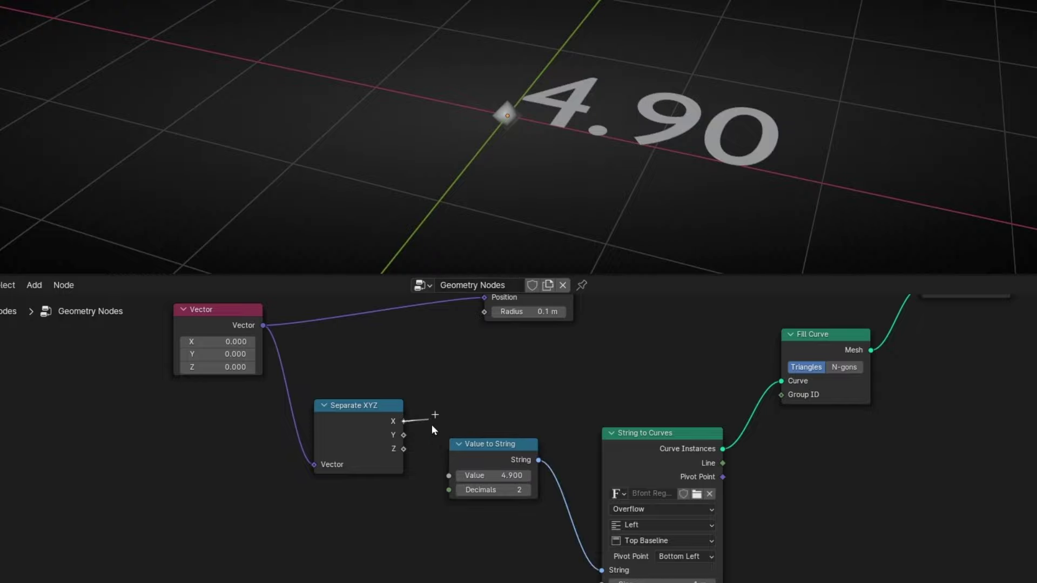
drag(439, 475, 449, 475)
Step: Set the Vector node's X to -1.6, try other Y and Z values including Y 2.5, and undo the Y and Z changes
middle_drag(513, 232, 531, 193)
middle_drag(196, 419, 246, 492)
drag(257, 397, 272, 428)
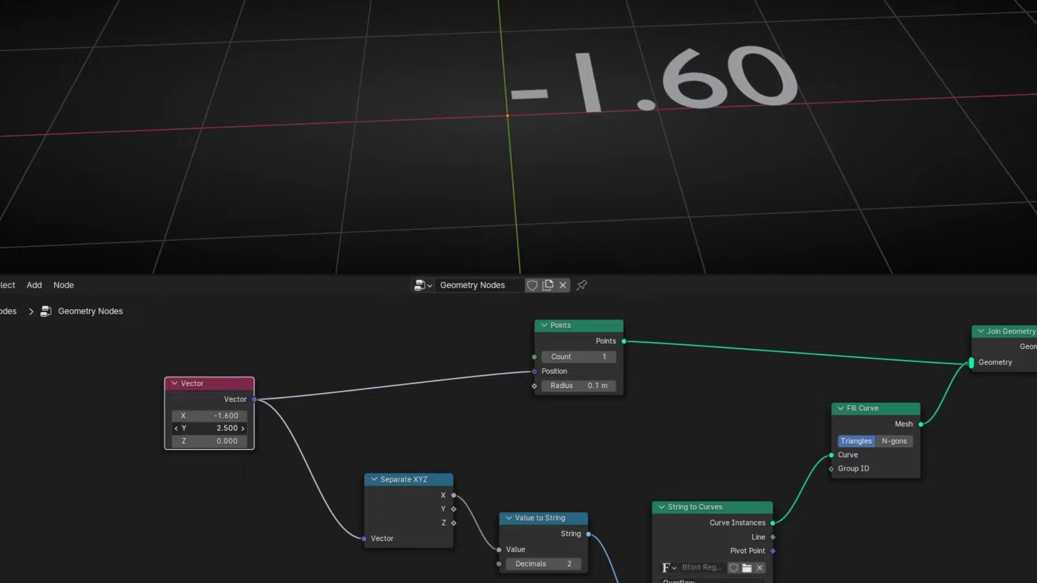
drag(194, 439, 259, 440)
key(ctrl+z)
key(ctrl+z)
Step: Feed the Separate XYZ node's Y output into the Value to String node instead and set the Vector's Y to 0.6
scroll(427, 513, up, 3)
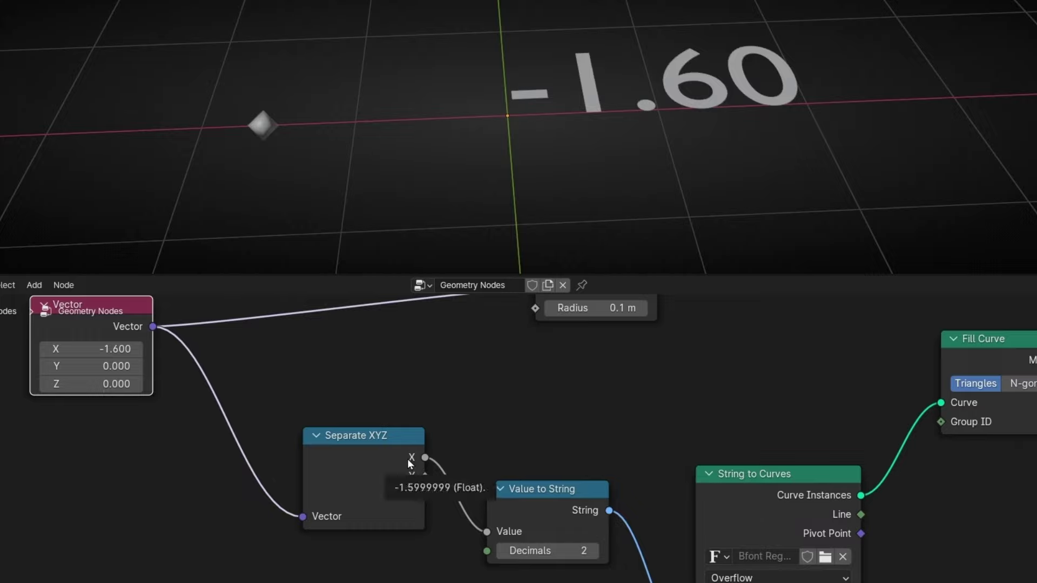
drag(383, 475, 319, 484)
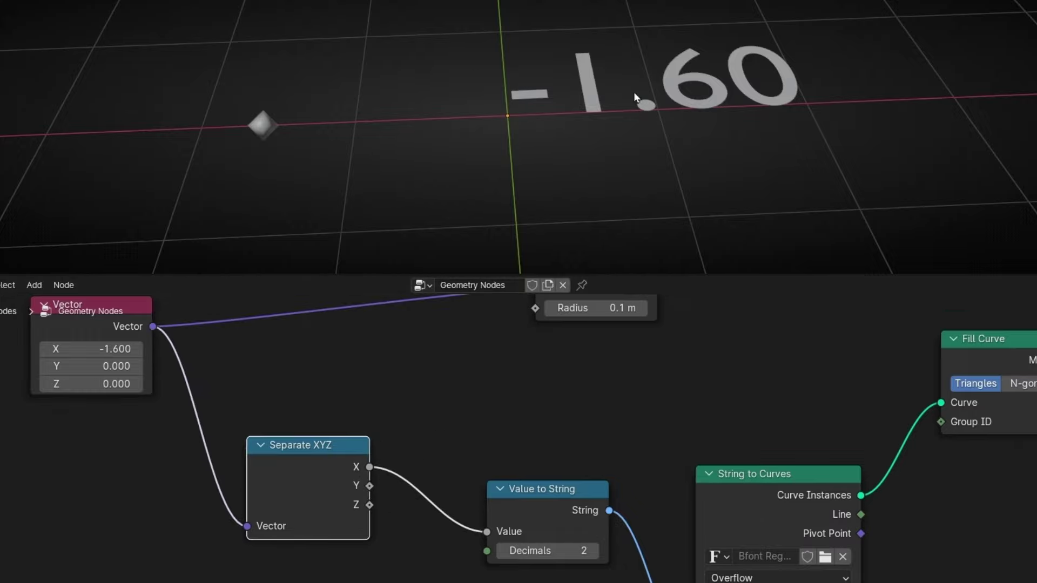
drag(371, 484, 487, 531)
drag(130, 365, 162, 365)
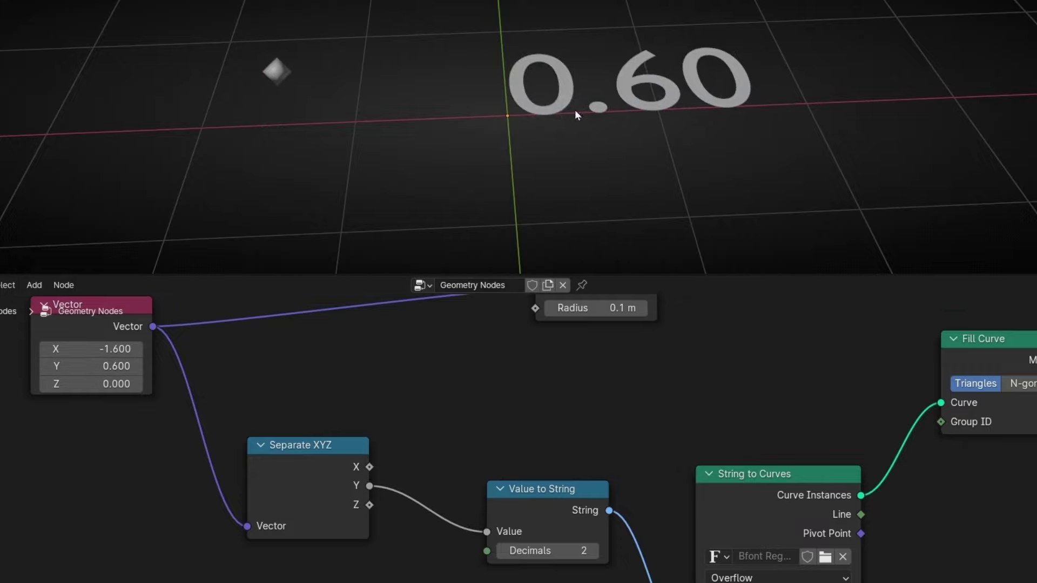
mouse_move(483, 123)
middle_down()
mouse_move(478, 72)
mouse_move(486, 129)
middle_up()
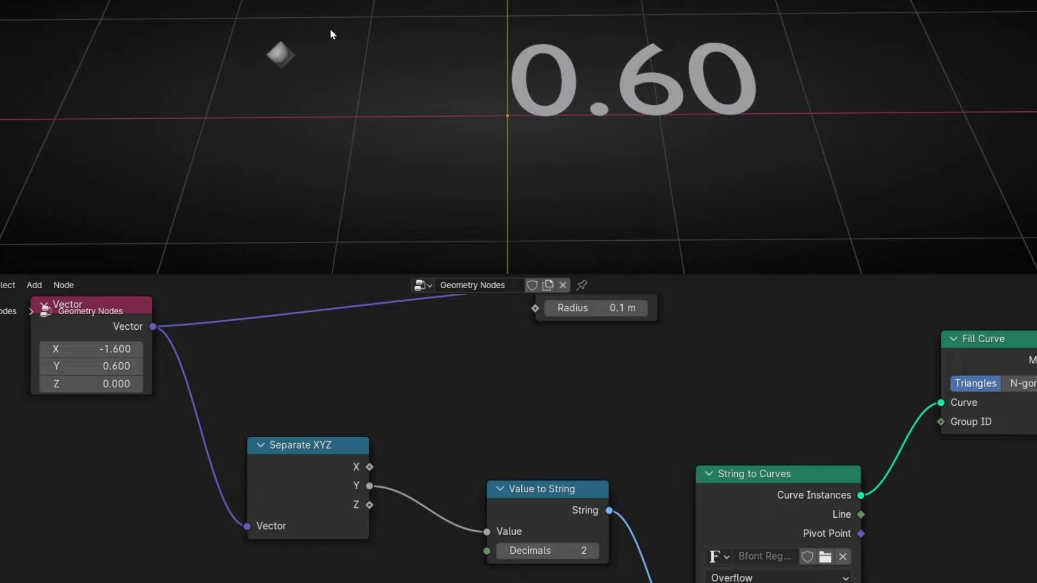
shift+middle_drag(332, 77, 566, 176)
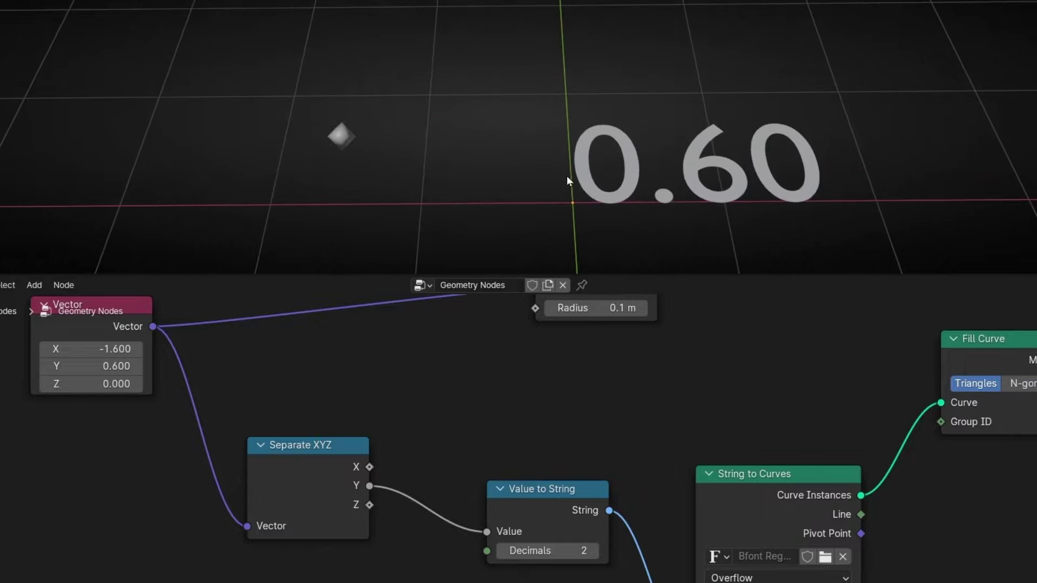
Step: Insert a Set Position node between Fill Curve and Join Geometry and set its X offset to -1.4 m
scroll(394, 401, down, 4)
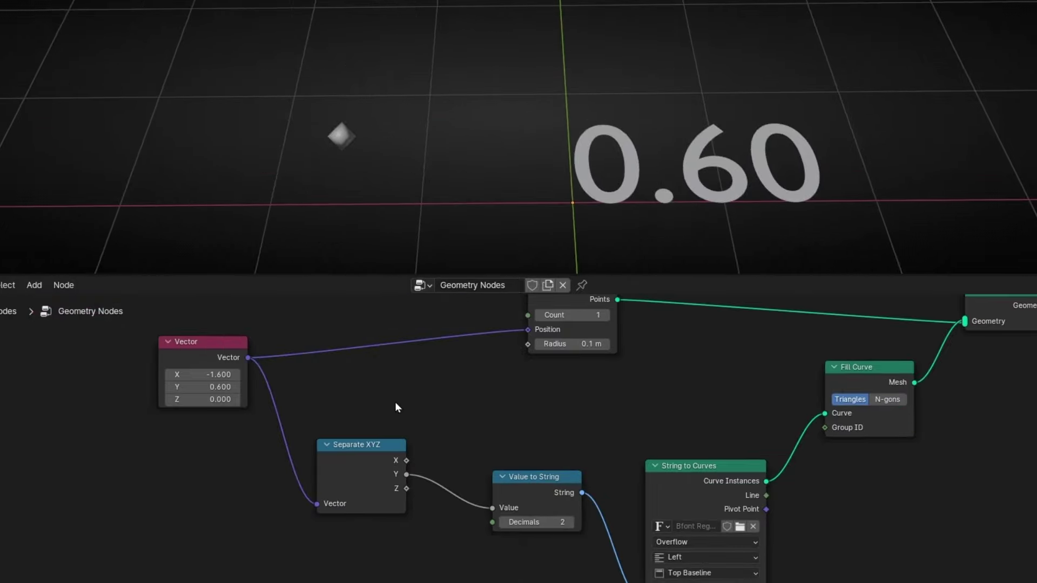
middle_drag(438, 405, 196, 454)
drag(547, 414, 521, 473)
key(shift+a)
text(set)
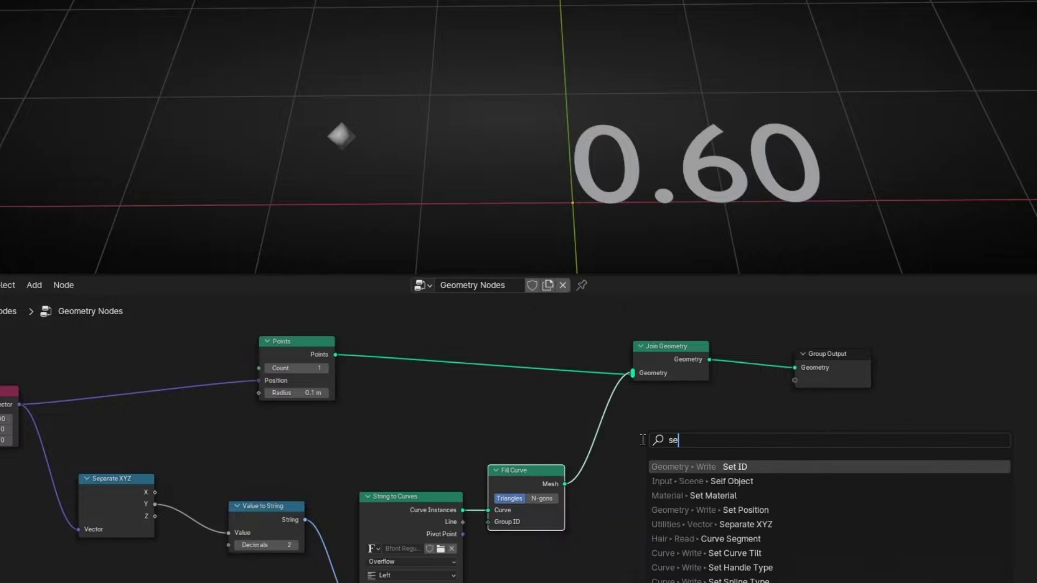
key(Down)
key(Down)
key(Return)
click(602, 386)
drag(655, 418, 701, 446)
drag(687, 495, 687, 496)
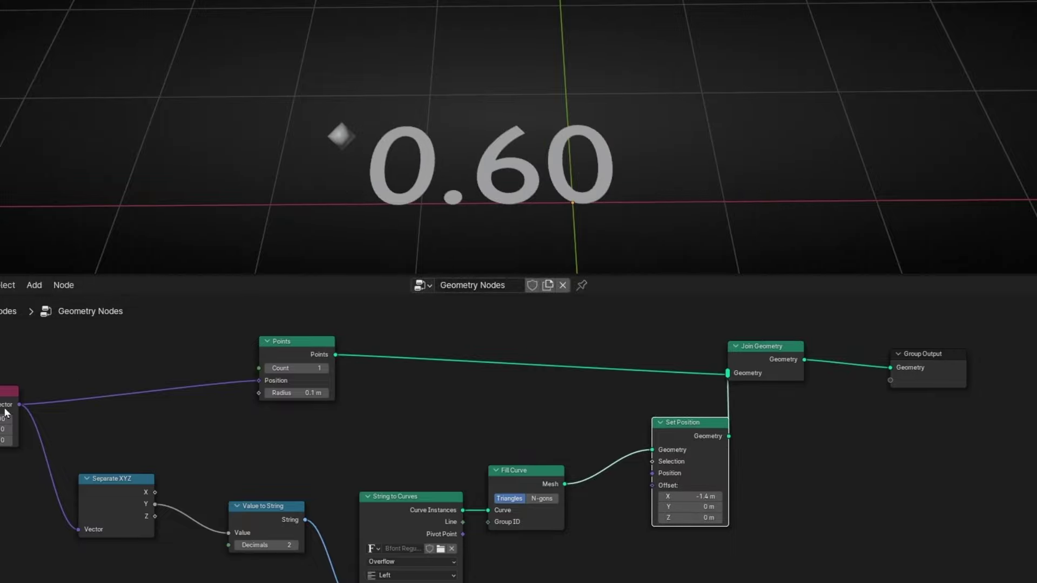
Step: Link the Vector output to the Set Position node's Offset and set the Vector to X -0.5 and Y 0.1
drag(532, 481, 539, 525)
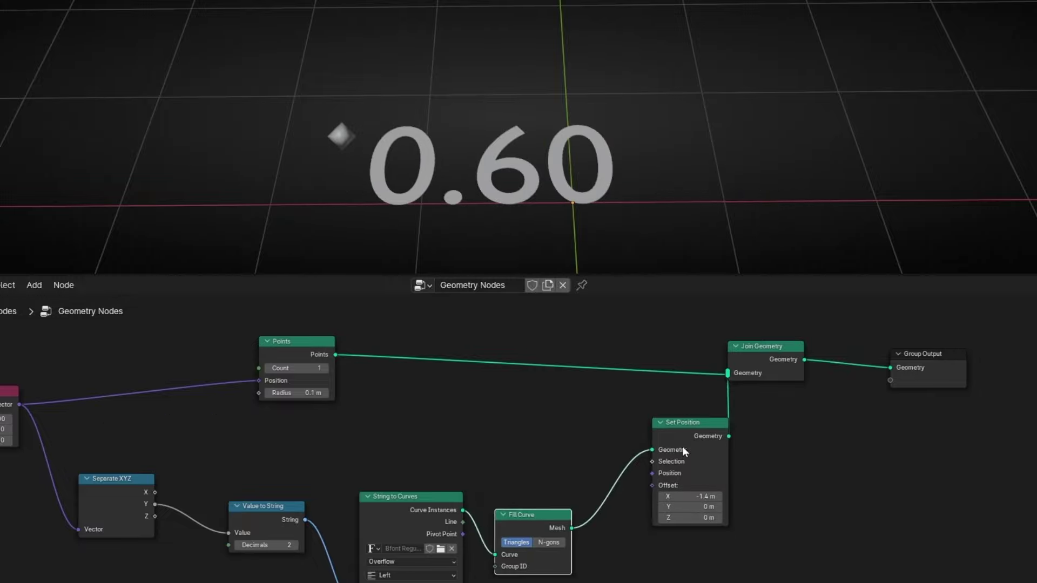
drag(682, 446, 659, 418)
drag(19, 404, 614, 454)
middle_drag(123, 466, 344, 479)
mouse_move(215, 431)
mouse_down()
mouse_move(270, 432)
mouse_move(149, 431)
mouse_move(241, 432)
mouse_move(167, 431)
mouse_move(230, 441)
mouse_move(121, 442)
mouse_move(200, 442)
mouse_up()
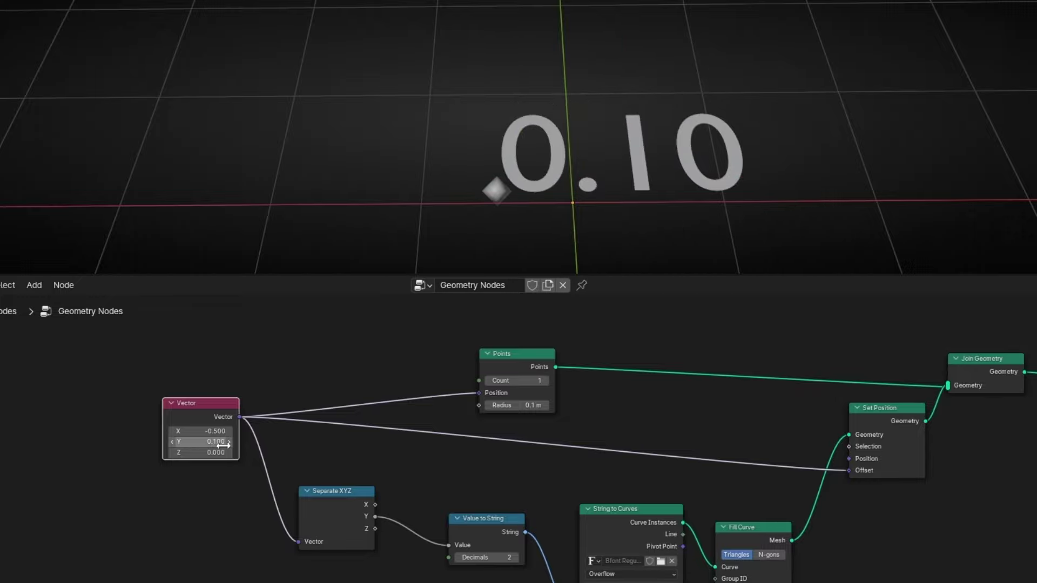
Step: Reconnect the Separate XYZ node's X output to the Value input of the Value to String node
scroll(405, 491, up, 2)
middle_drag(405, 491, 392, 443)
drag(341, 469, 426, 517)
middle_drag(432, 458, 253, 430)
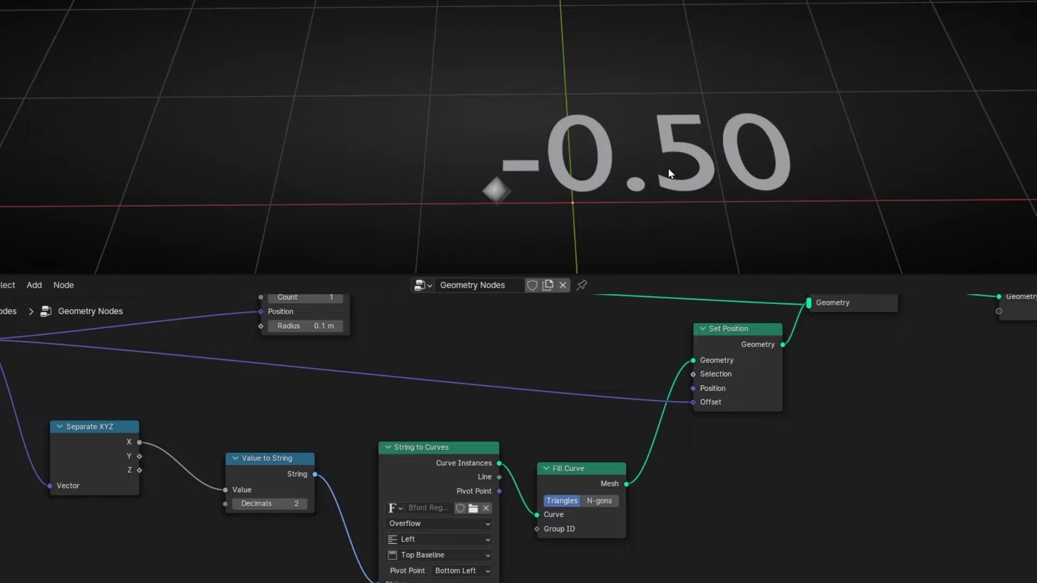
Step: Set the horizontal text alignment in the String to Curves node to Center
middle_drag(513, 450, 525, 342)
scroll(480, 446, up, 4)
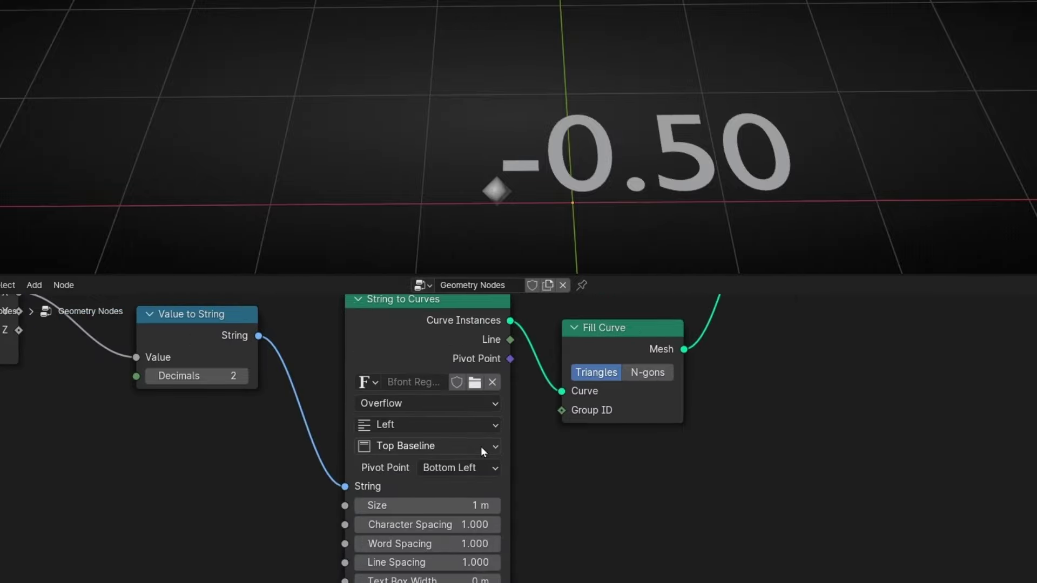
click(407, 381)
click(395, 463)
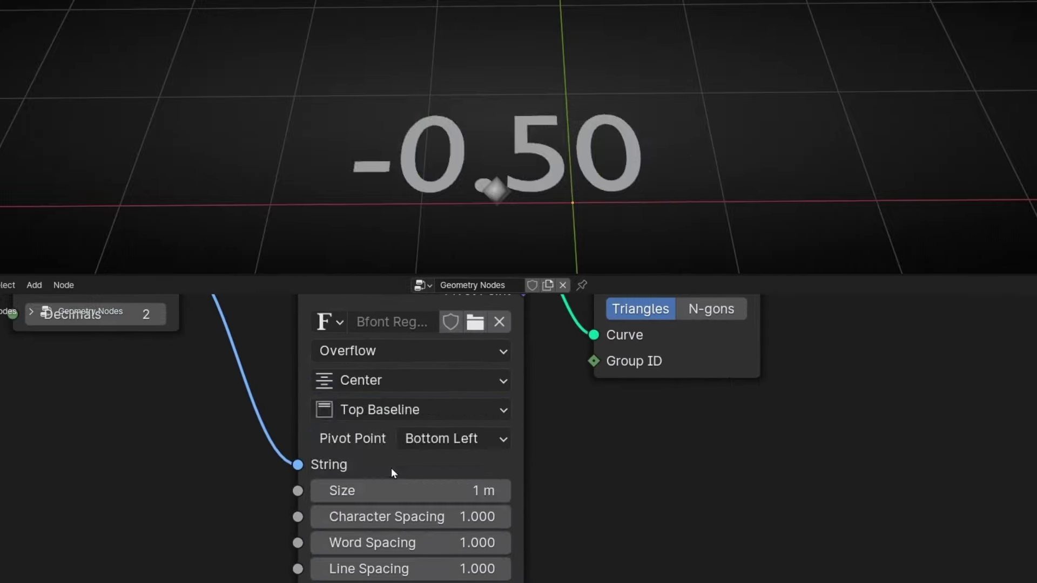
Step: Try a different text size in the String to Curves node and undo it
middle_drag(559, 465, 564, 409)
mouse_move(424, 436)
mouse_down()
mouse_move(402, 436)
mouse_move(435, 436)
mouse_up()
key(ctrl+z)
Step: Insert a Transform Geometry node between Fill Curve and Set Position and set its Y translation to 0.31 m
middle_drag(624, 384, 557, 495)
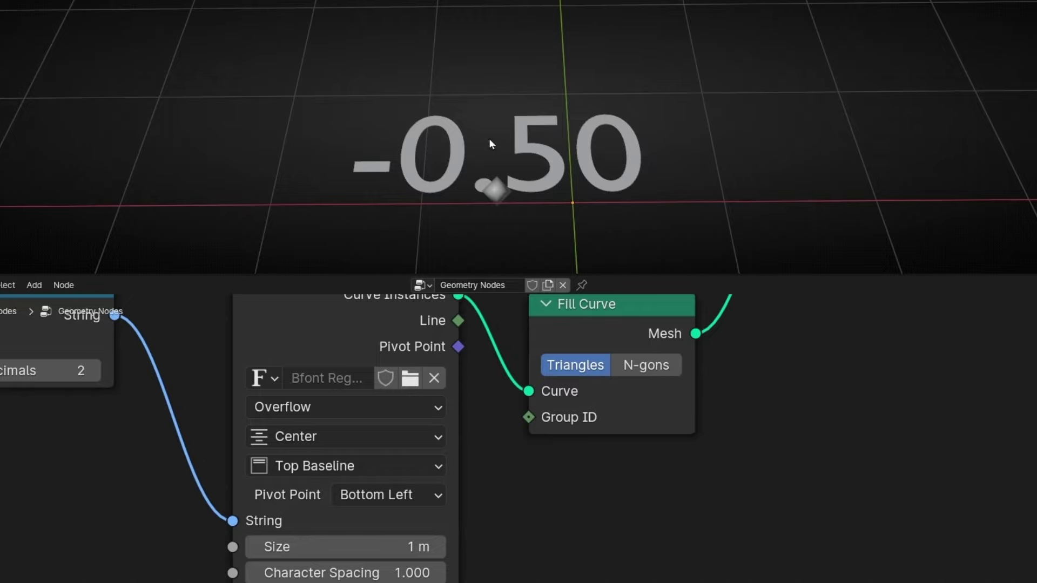
key(KP_7)
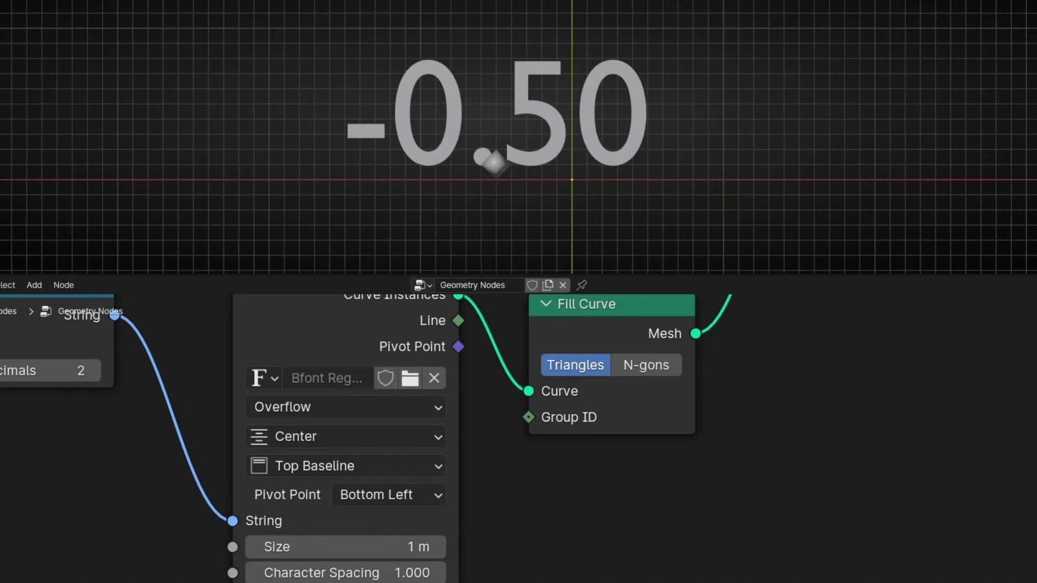
scroll(805, 417, down, 6)
middle_drag(765, 397, 558, 489)
drag(555, 371, 626, 377)
key(shift+a)
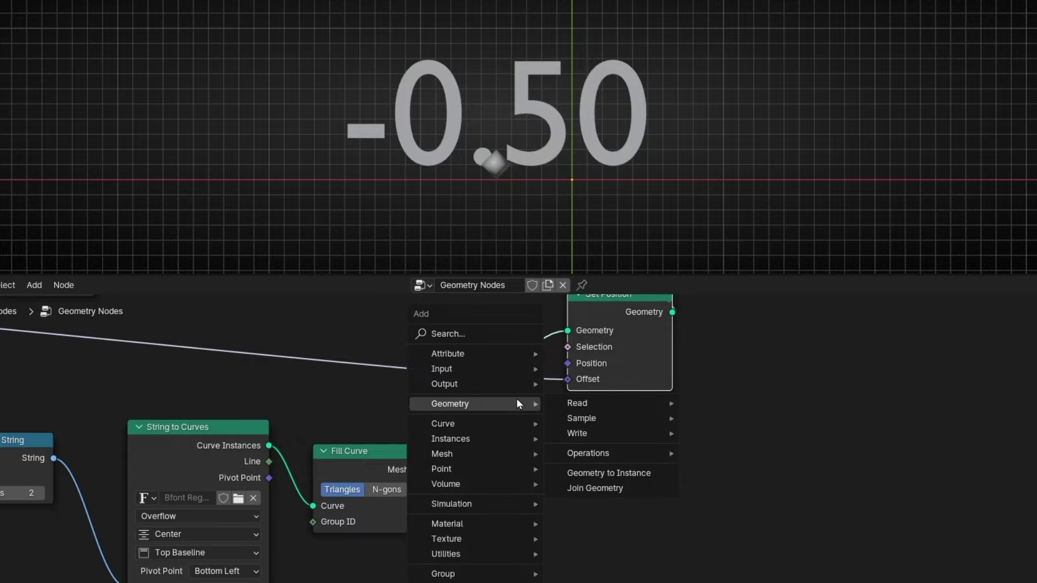
text(tra)
key(Return)
click(469, 387)
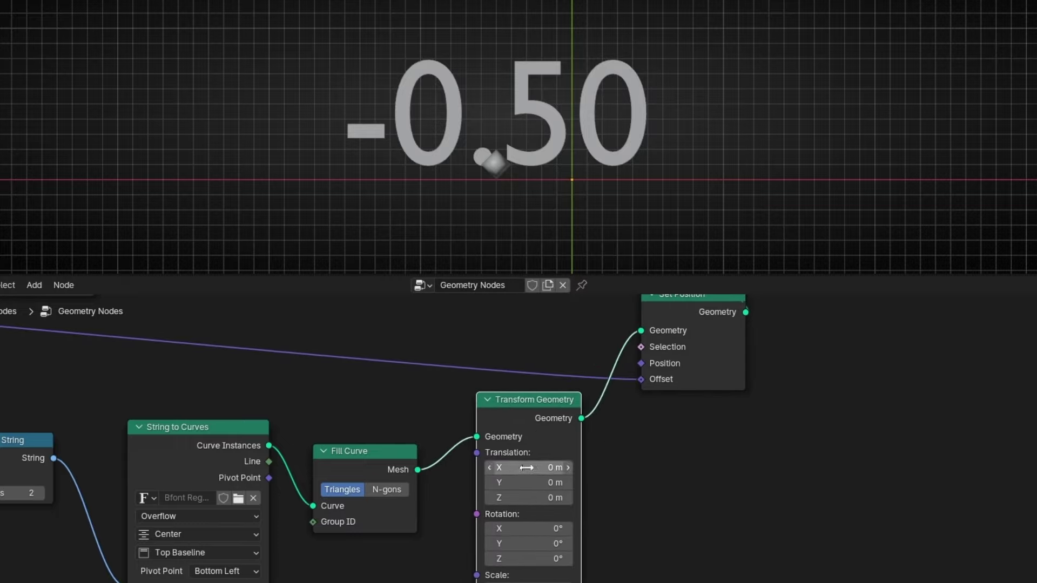
drag(527, 482, 542, 482)
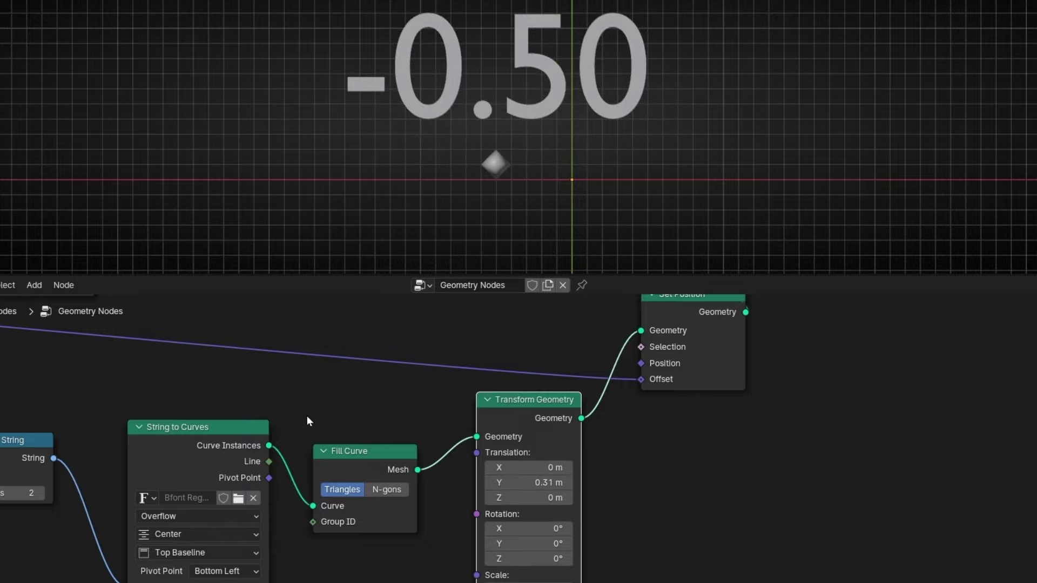
Step: Slide the Vector's X through several values, including -1.3, to test the label following the point, and end at -0.6
middle_drag(293, 410, 524, 400)
scroll(522, 402, down, 6)
middle_drag(235, 410, 390, 465)
drag(251, 415, 229, 415)
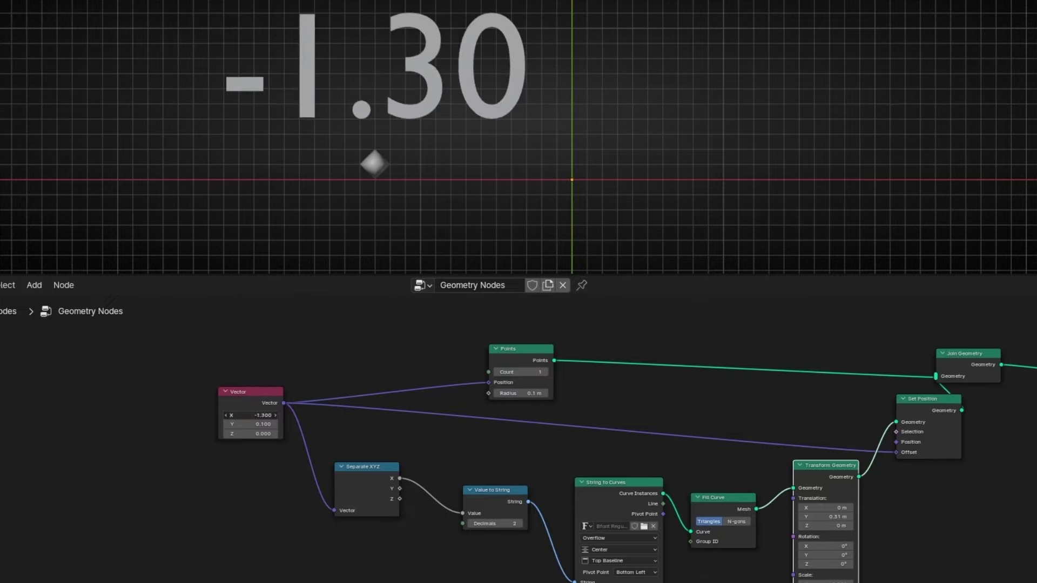
scroll(428, 97, down, 5)
shift+middle_drag(438, 128, 447, 172)
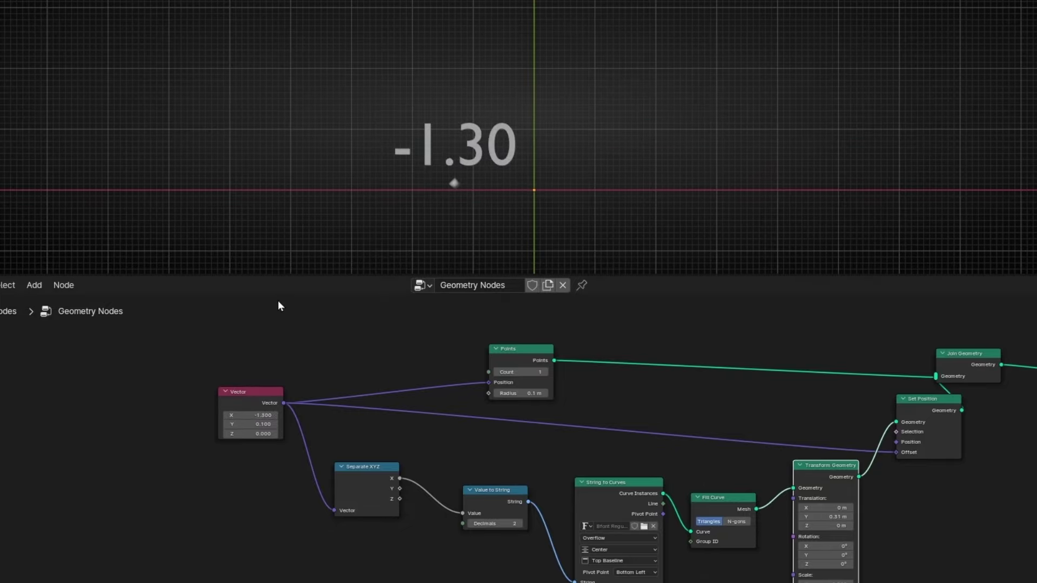
drag(234, 414, 270, 416)
drag(250, 415, 210, 415)
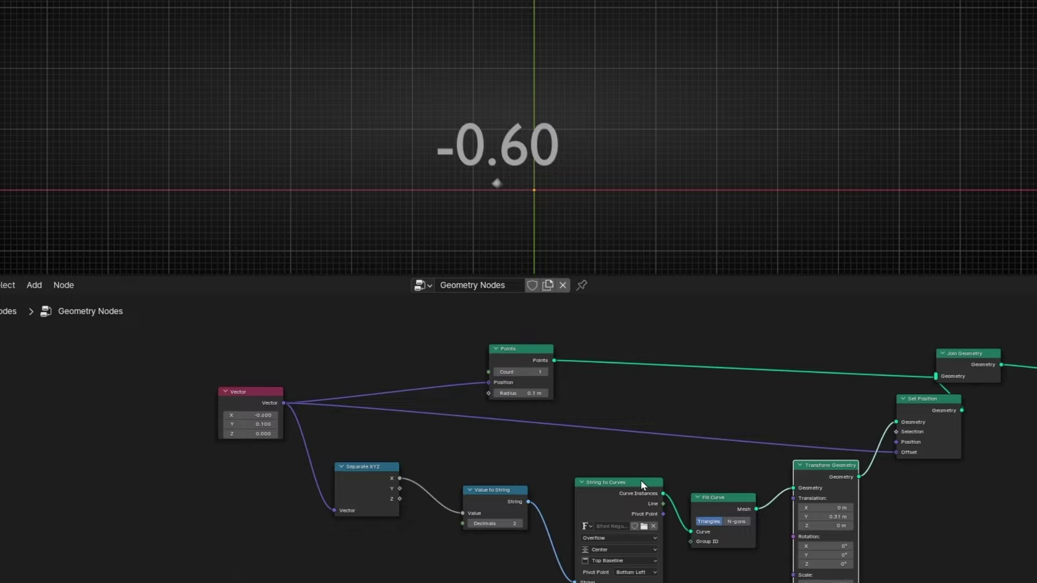
Step: Insert a Join Strings node before String to Curves and link the Value to String output to its Strings input
scroll(566, 483, up, 5)
middle_drag(567, 479, 624, 387)
drag(571, 442, 515, 444)
middle_drag(547, 533, 532, 455)
key(shift+a)
text(join s)
key(Return)
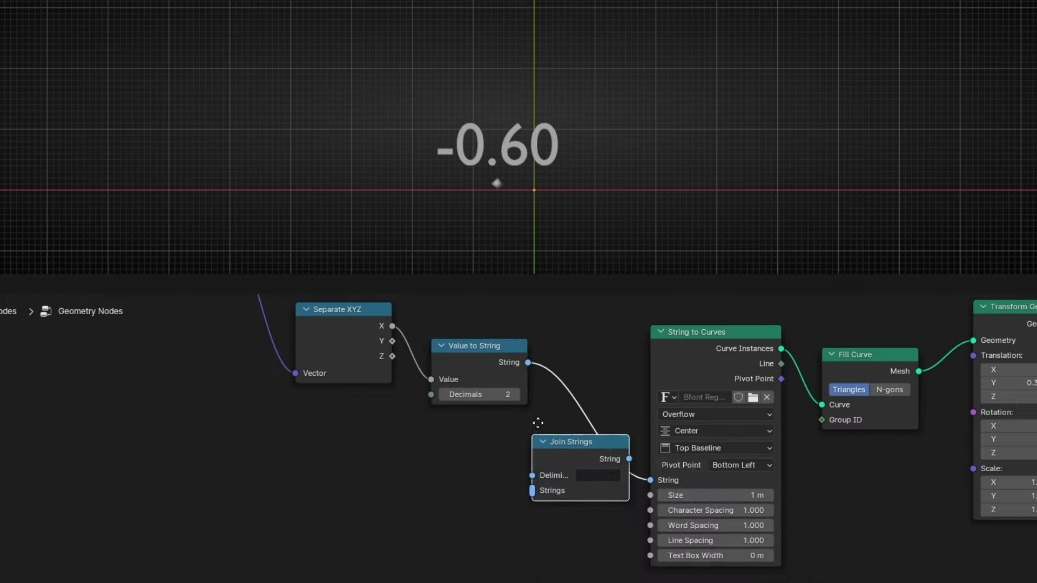
click(538, 423)
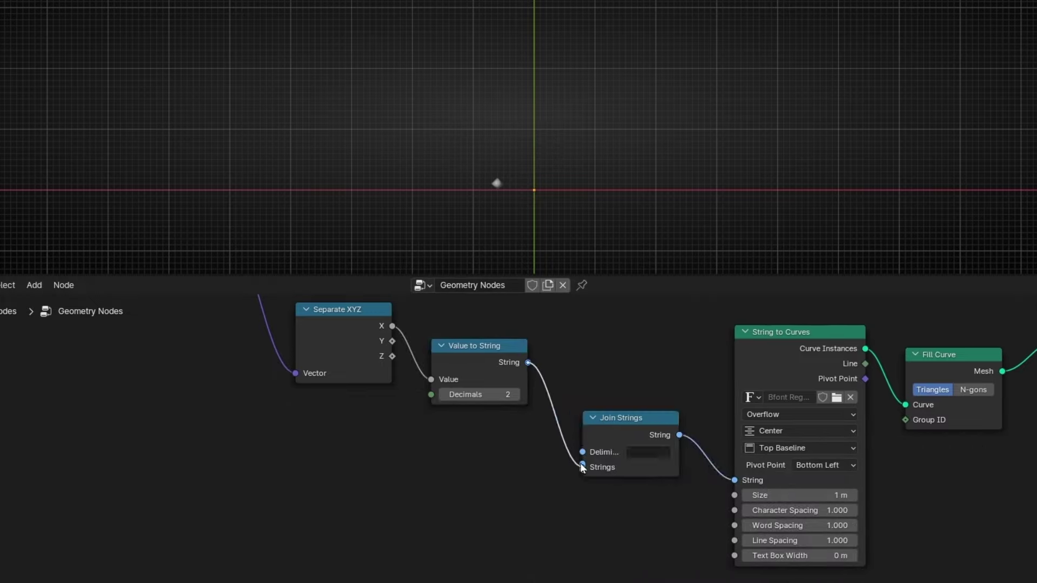
drag(581, 464, 582, 465)
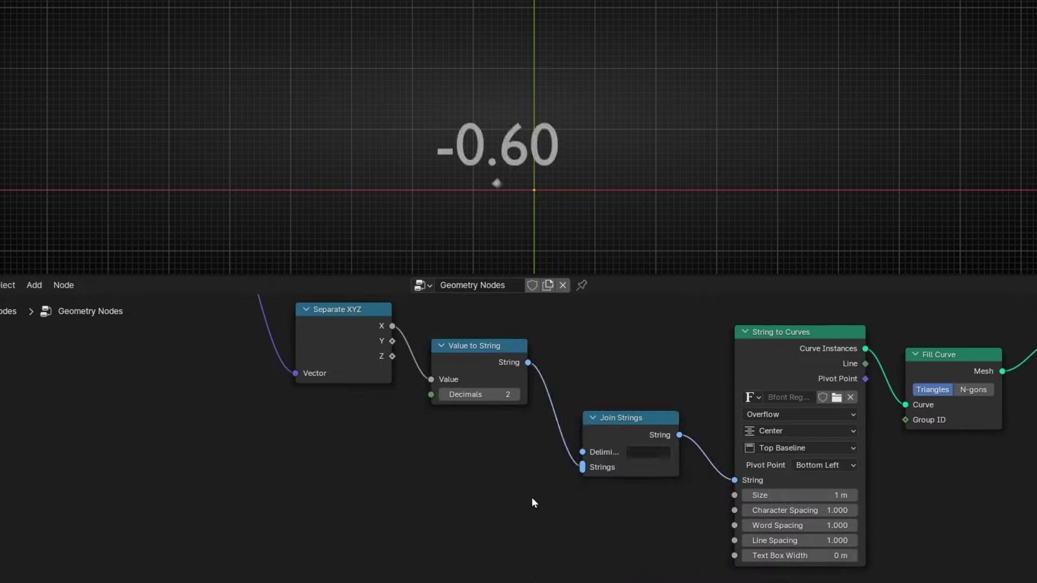
Step: Add a String node below Value to String and link it as the second entry of the Join Strings node's Strings input
key(shift+a)
text(stri)
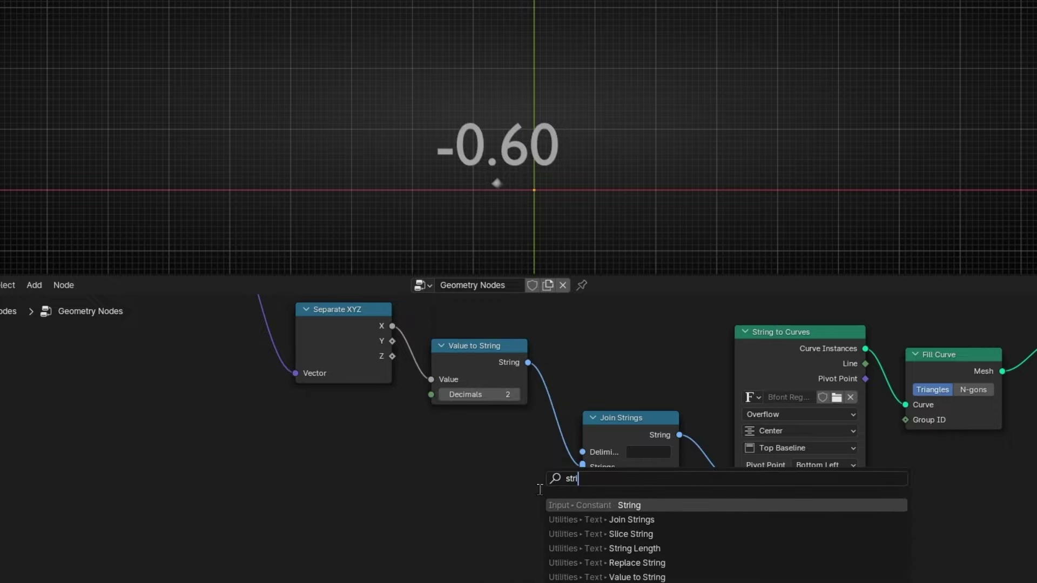
key(Return)
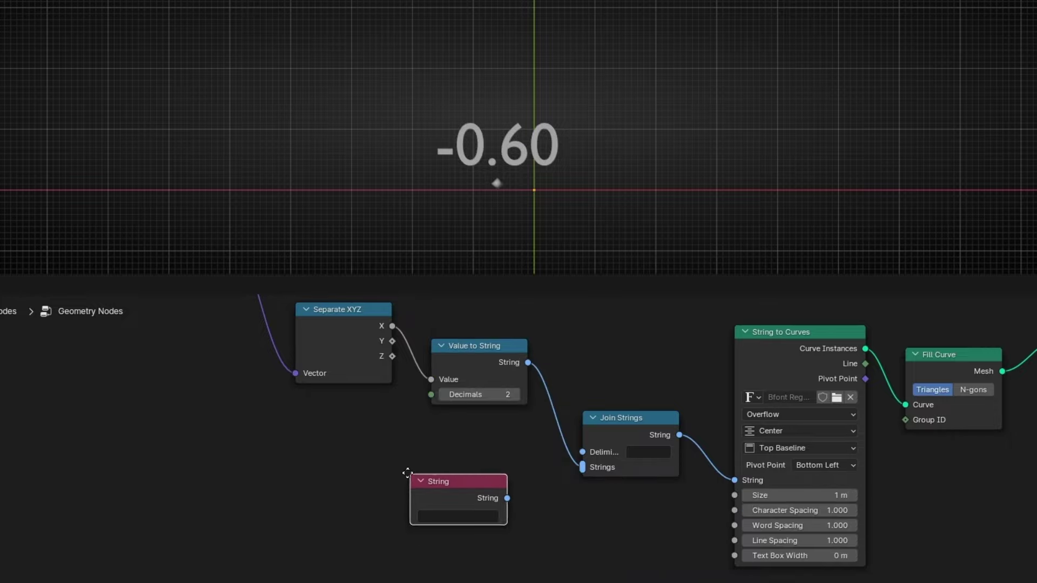
click(406, 473)
scroll(576, 494, up, 4)
middle_drag(560, 522, 481, 494)
drag(451, 509, 567, 461)
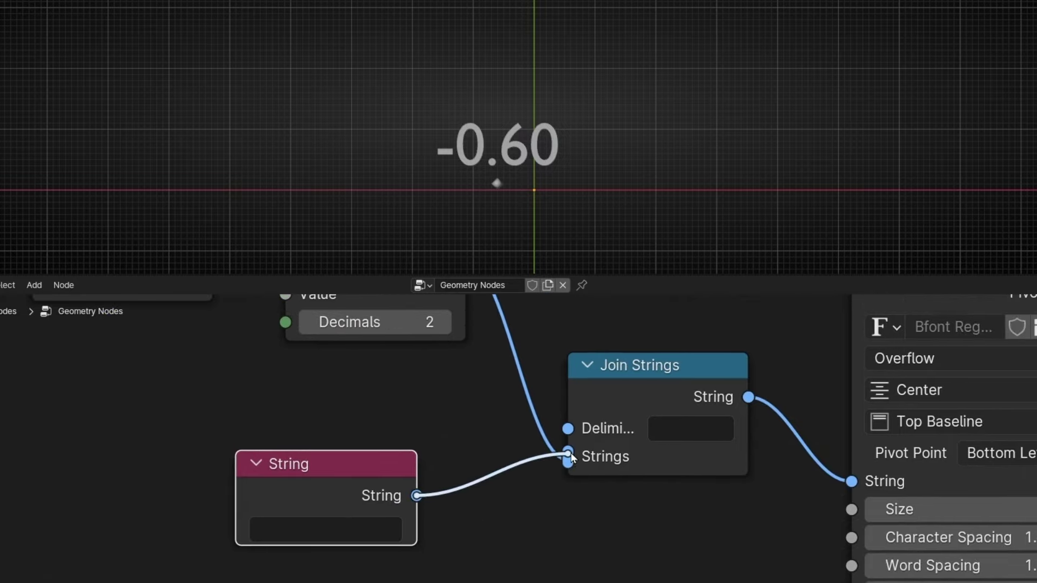
Step: Set the String node's text to "m"
click(321, 524)
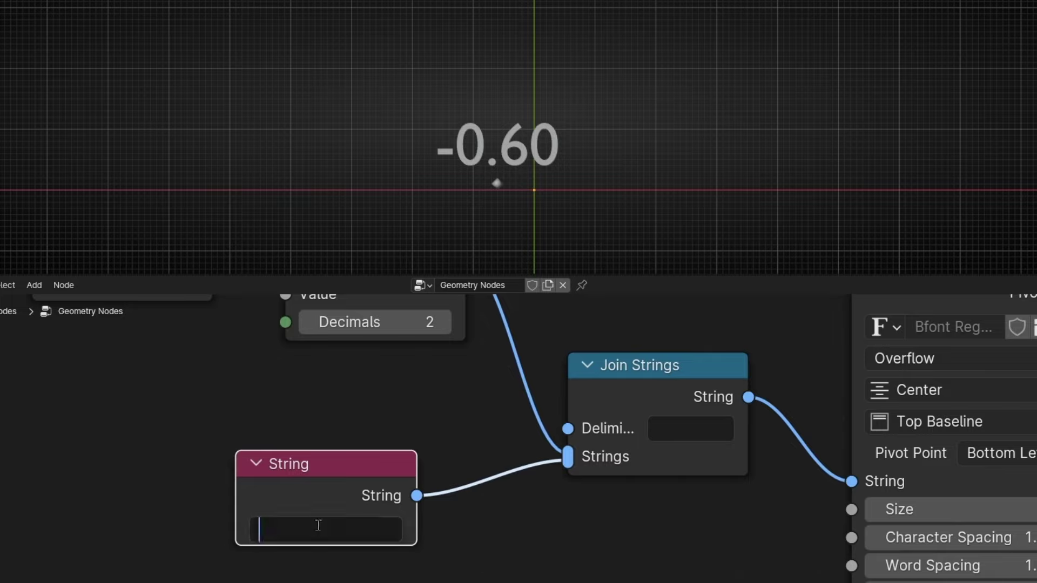
text(m)
key(Return)
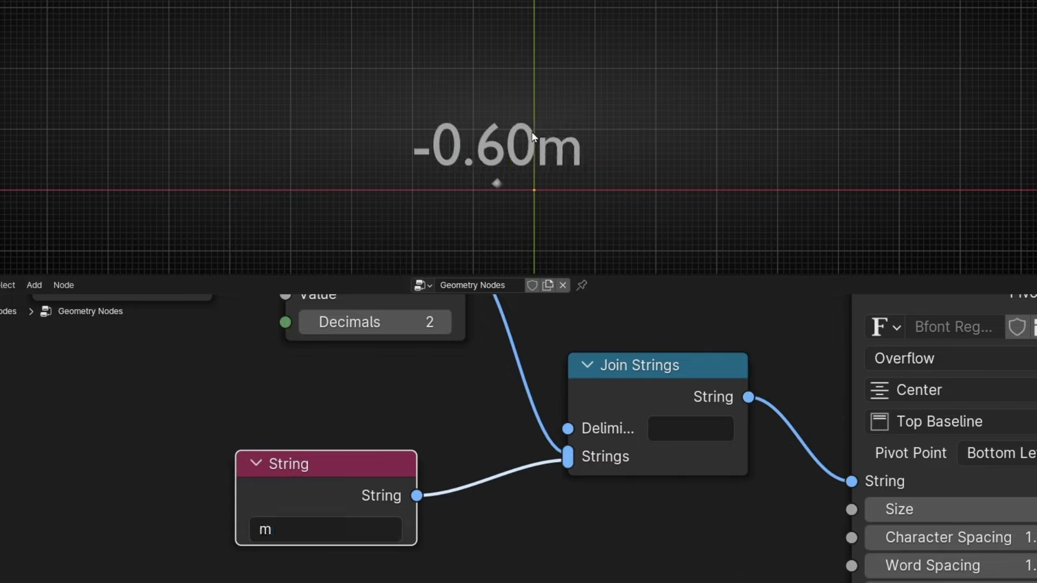
Step: Try a space as the Join Strings node's delimiter and clear it again
click(285, 534)
click(689, 420)
click(675, 432)
key(Return)
click(675, 433)
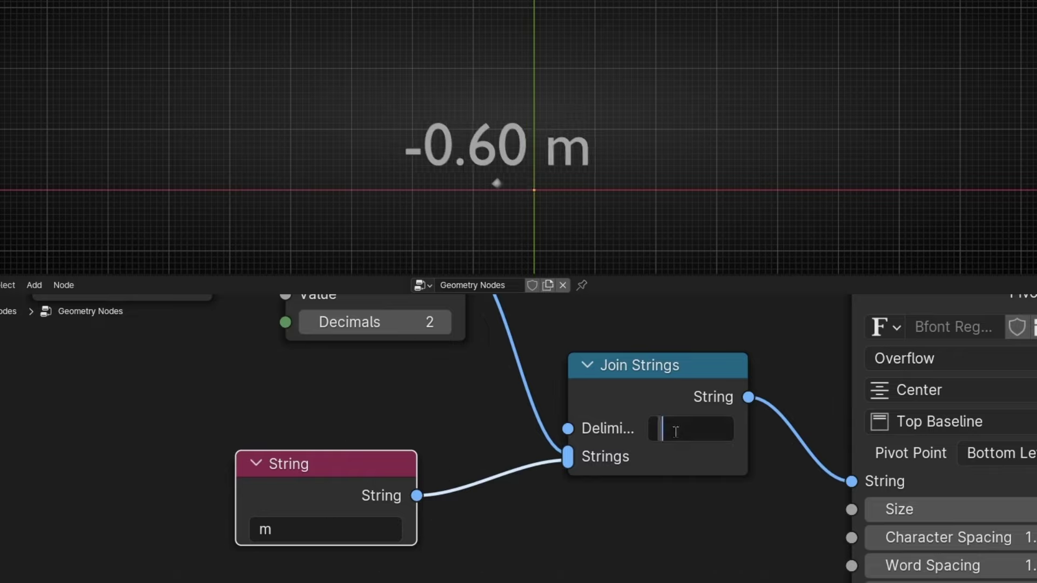
key(BackSpace)
key(Return)
Step: Insert a space before the "m" in the String node's text
click(314, 529)
key(Home)
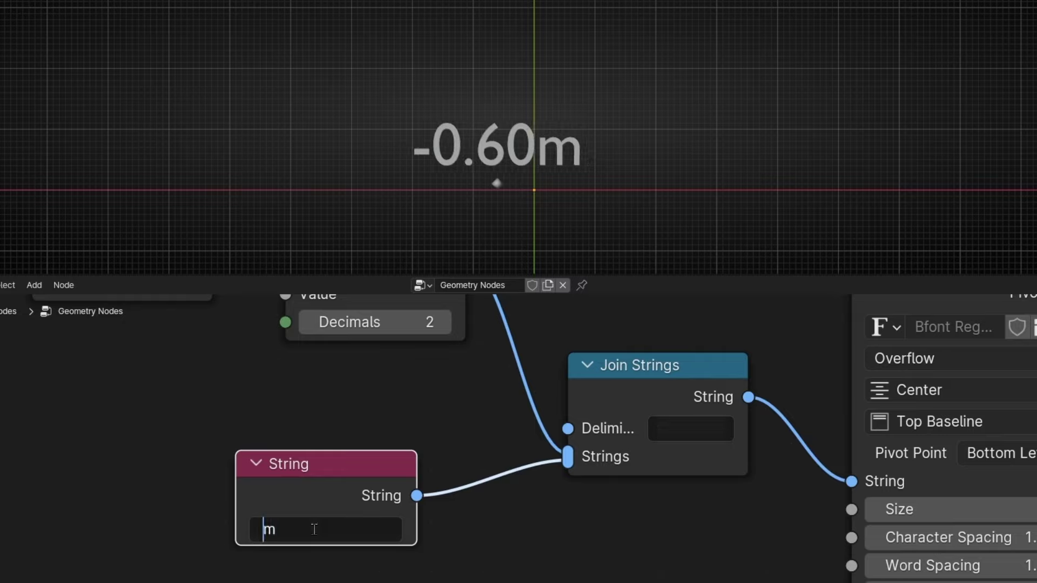
key(Return)
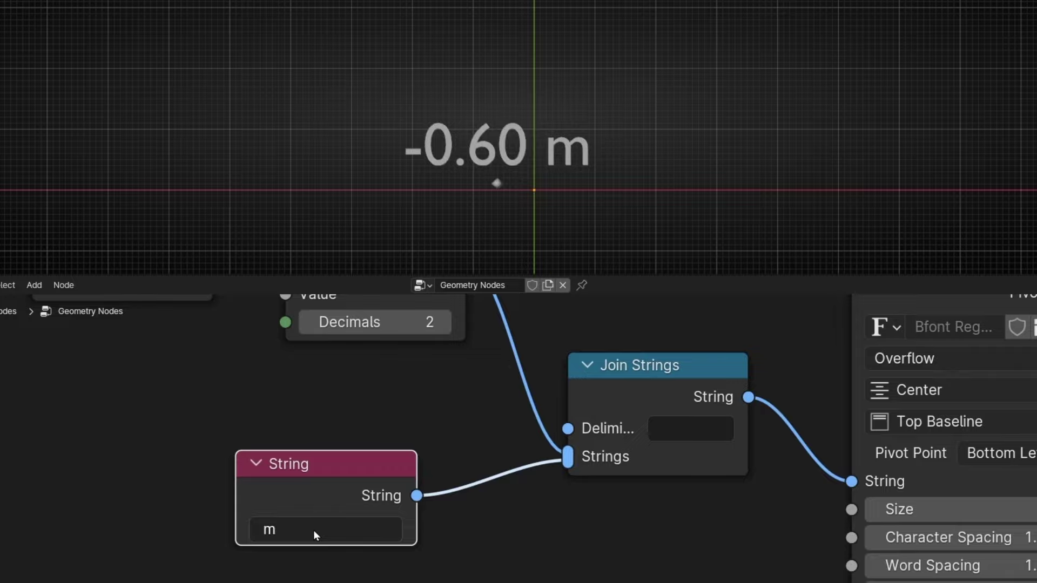
Step: Set the Vector node's X value to -0.2
scroll(317, 400, down, 3)
middle_drag(114, 398, 343, 560)
mouse_move(342, 376)
mouse_down()
mouse_move(521, 376)
mouse_move(310, 376)
mouse_move(342, 385)
mouse_up()
Step: Try 3 decimals on the Value to String node and return the setting to 2
middle_drag(679, 407, 439, 322)
click(446, 461)
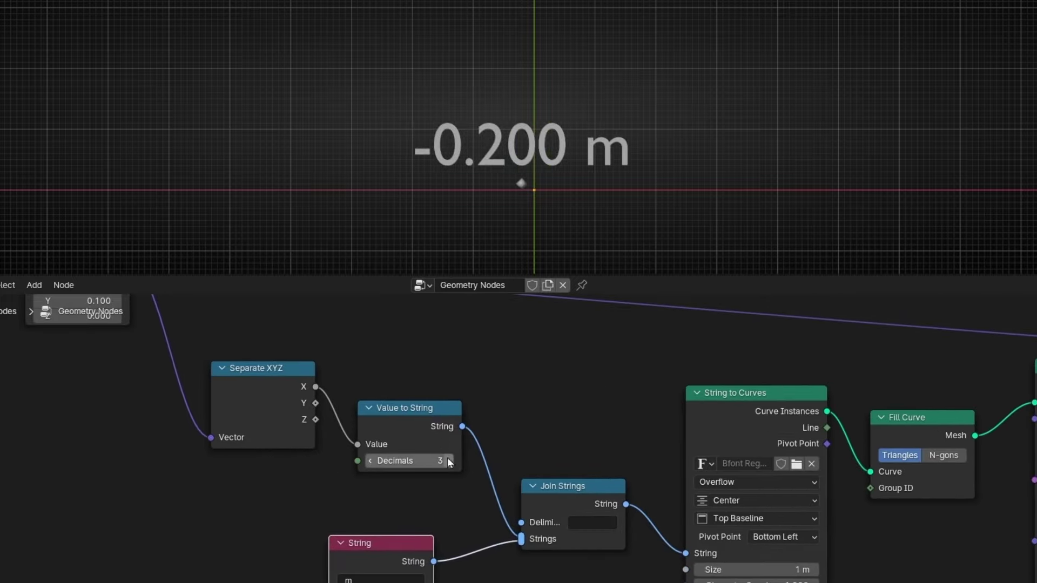
click(370, 462)
Step: Duplicate the "m" String node and link the copy as the first entry of the Join Strings node's Strings input
middle_drag(315, 318, 469, 317)
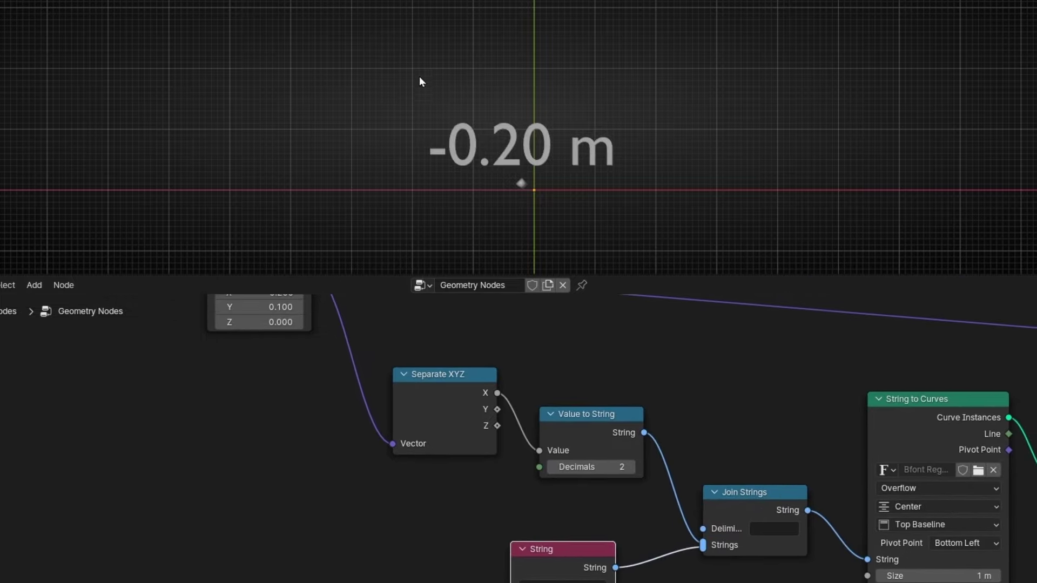
scroll(540, 500, up, 2)
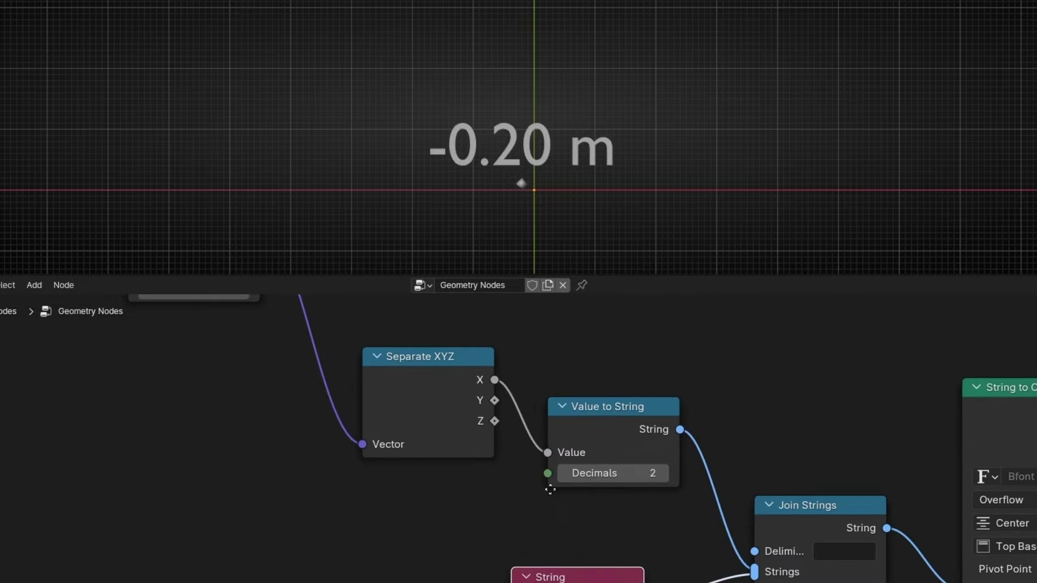
middle_drag(540, 500, 454, 451)
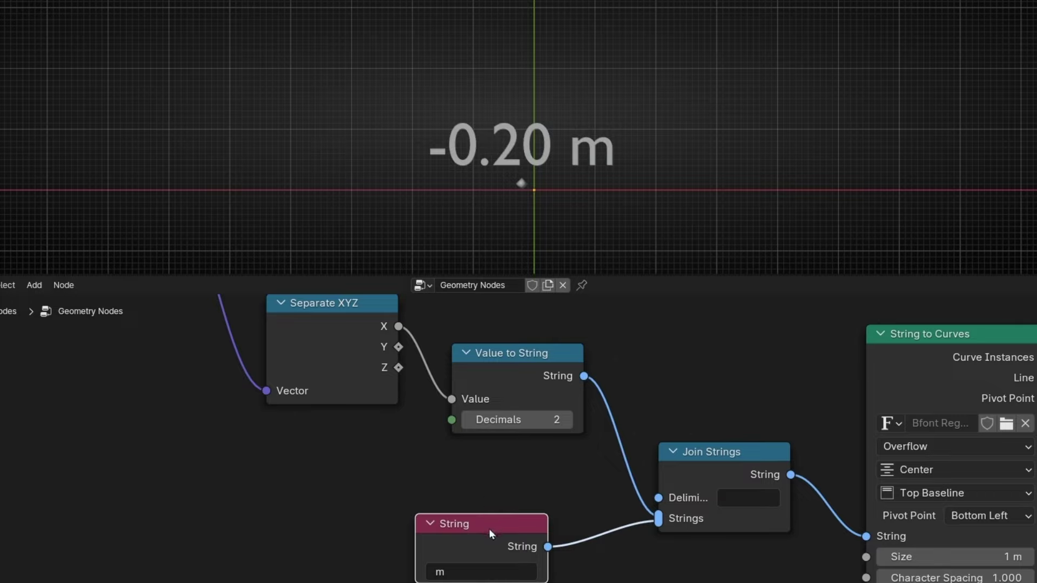
key(shift+d)
click(402, 465)
scroll(486, 486, up, 2)
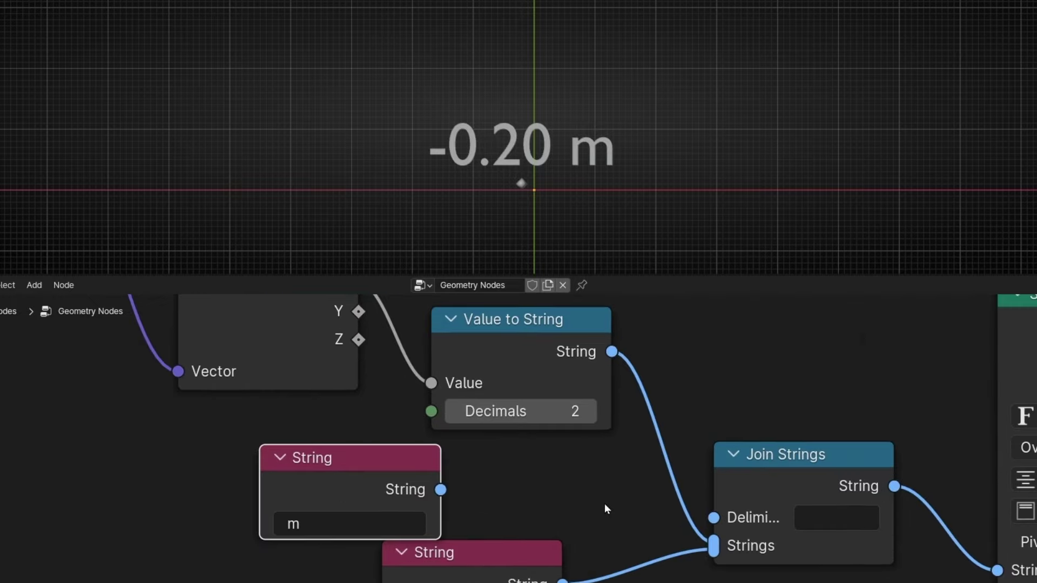
middle_drag(606, 507, 416, 414)
drag(312, 399, 529, 468)
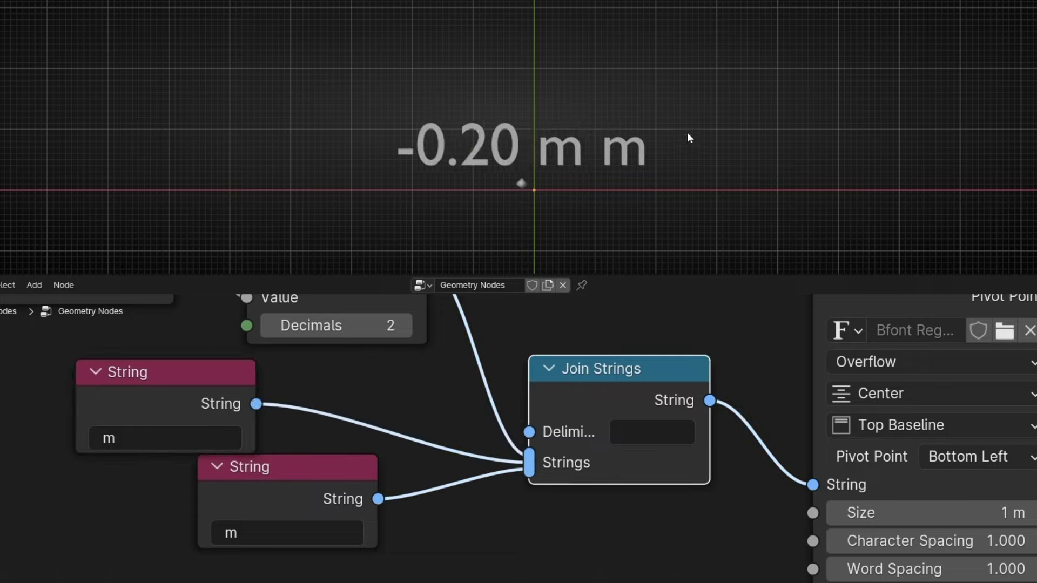
mouse_move(528, 467)
mouse_down()
mouse_move(462, 462)
mouse_move(497, 425)
mouse_move(536, 445)
mouse_move(536, 458)
mouse_up()
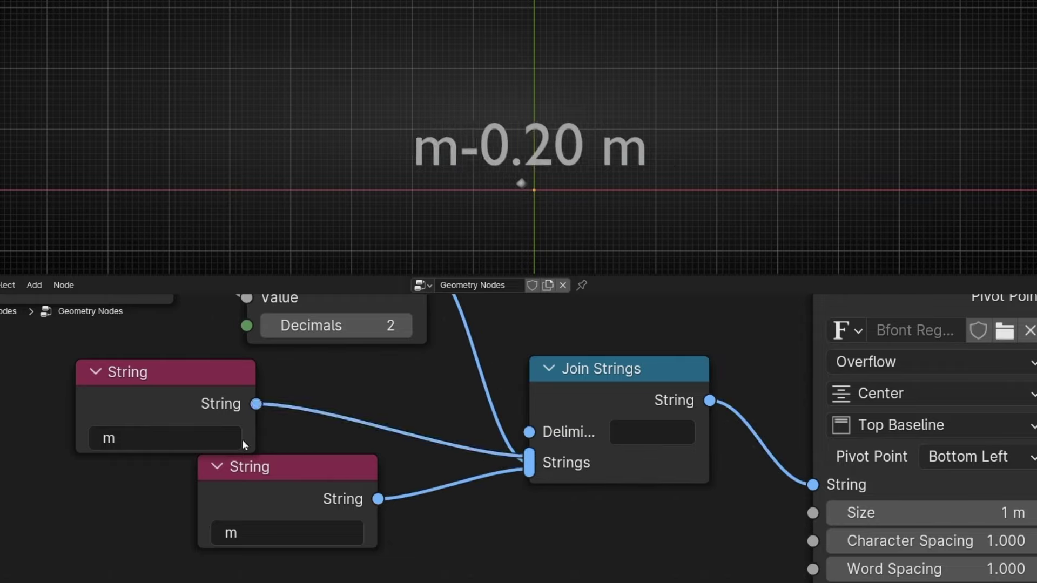
Step: Set the copied String node's text to "X = " with a trailing space
click(198, 440)
text(X)
key(Return)
Step: Arrange the "X =" String node above Value to String and the "m" String node below it, with Separate XYZ beside them
scroll(295, 430, down, 2)
drag(335, 493, 332, 531)
drag(285, 408, 354, 398)
scroll(405, 408, down, 3)
middle_drag(407, 409, 448, 467)
drag(420, 459, 454, 336)
drag(461, 390, 423, 458)
drag(426, 343, 416, 394)
drag(315, 348, 279, 442)
scroll(414, 467, down, 3)
drag(427, 462, 433, 472)
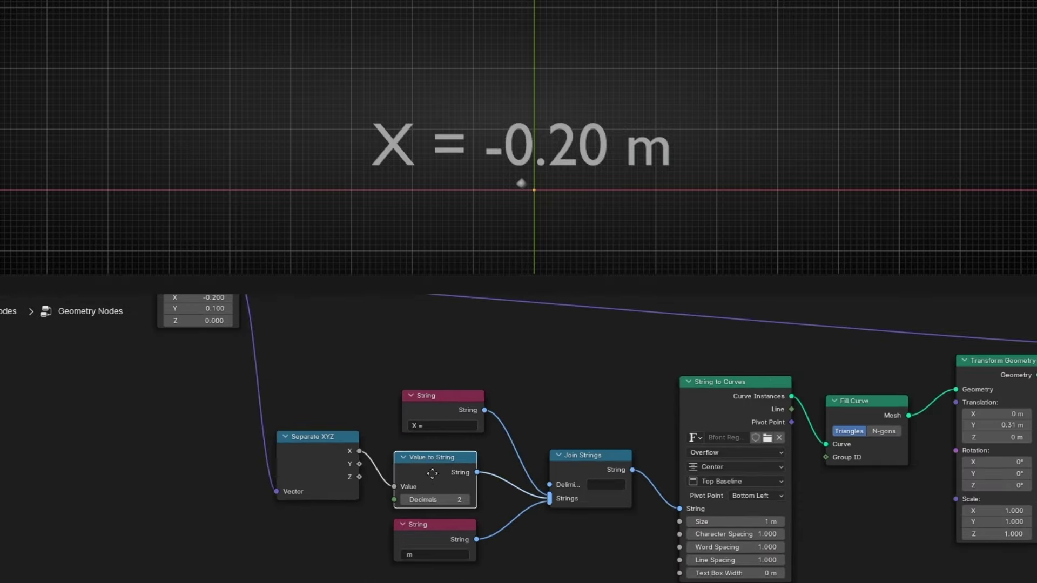
Step: Vary the Vector node's X value to test the label and bring it back to -0.2
scroll(234, 335, down, 4)
middle_drag(234, 335, 286, 408)
scroll(286, 407, up, 2)
mouse_move(237, 384)
mouse_down()
mouse_move(314, 384)
mouse_move(182, 384)
mouse_move(320, 384)
mouse_move(189, 384)
mouse_move(275, 384)
mouse_move(247, 384)
mouse_up()
Step: Set the String to Curves node's Size to 0.49 m
middle_drag(712, 471, 444, 381)
drag(545, 536, 522, 536)
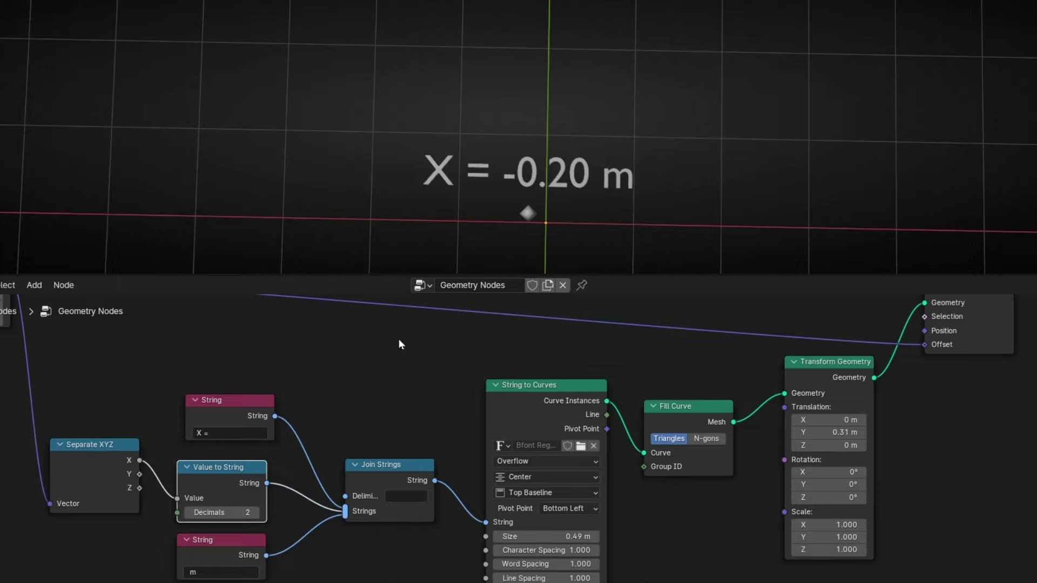
middle_drag(521, 226, 523, 204)
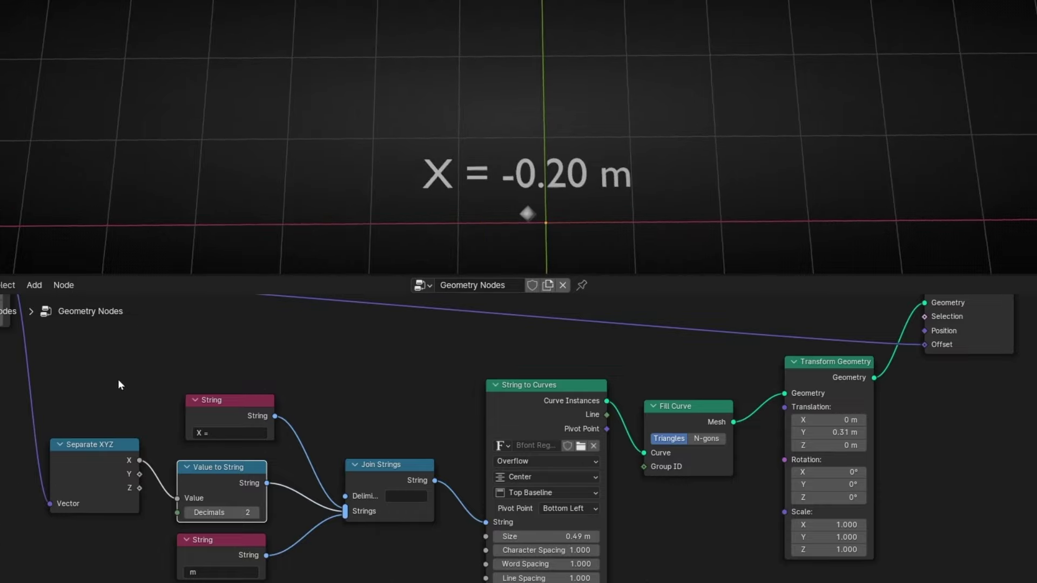
Step: Sketch a sine-wave annotation running from the point along the X axis and erase it
middle_drag(16, 413, 283, 437)
shift+middle_drag(554, 224, 428, 161)
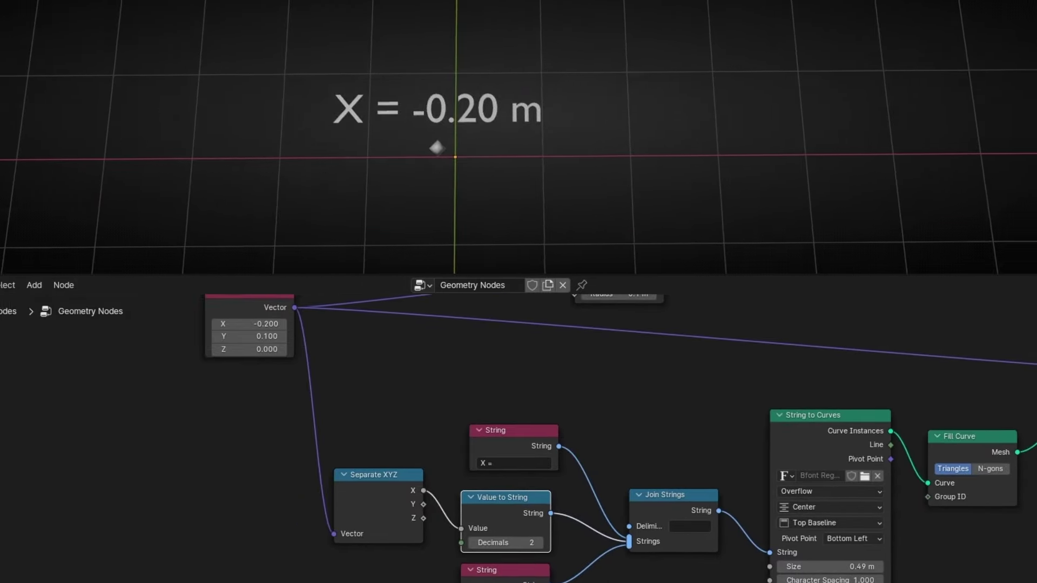
mouse_move(423, 170)
mouse_down()
mouse_move(534, 106)
mouse_move(651, 201)
mouse_move(818, 68)
mouse_move(974, 179)
mouse_move(1035, 165)
mouse_up()
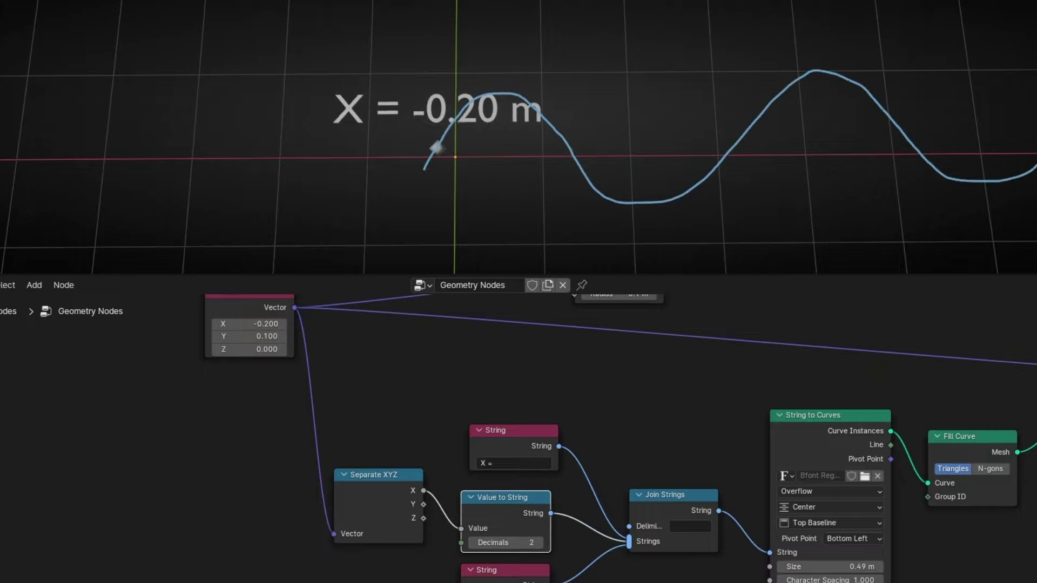
right_drag(1015, 166, 442, 179)
Step: Delete the Vector node and the Separate XYZ node
mouse_move(180, 436)
middle_down()
mouse_move(354, 432)
mouse_move(353, 455)
middle_up()
drag(434, 336, 358, 383)
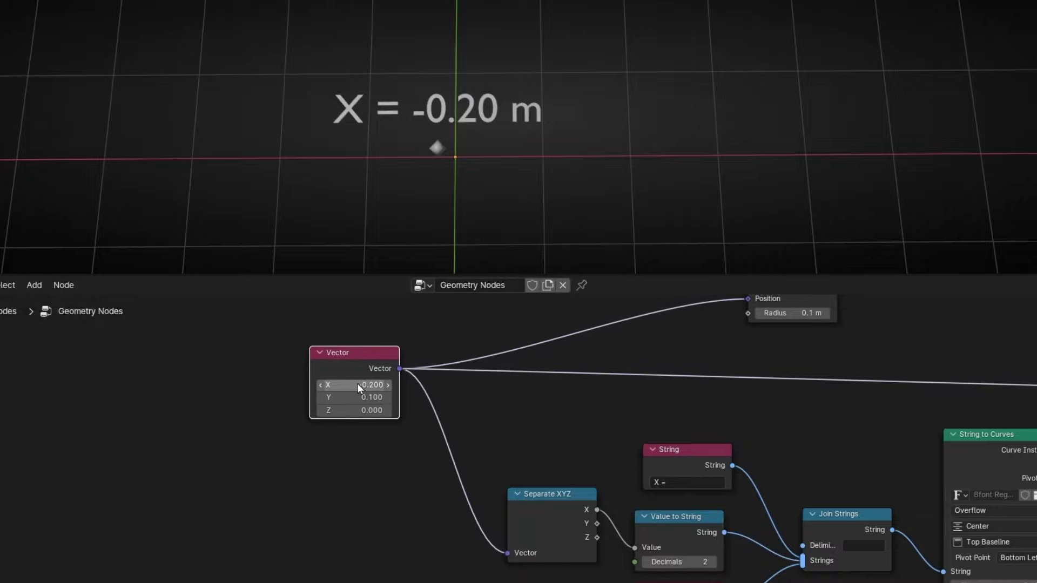
key(x)
click(552, 511)
key(x)
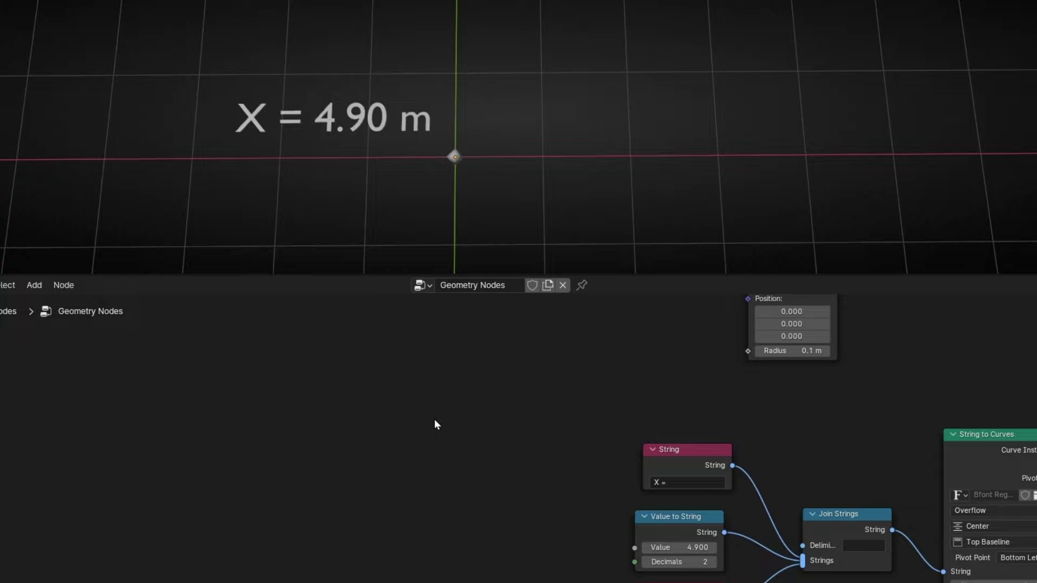
Step: Add a Combine XYZ node and link its Vector output to the Points node's Position input
key(shift+a)
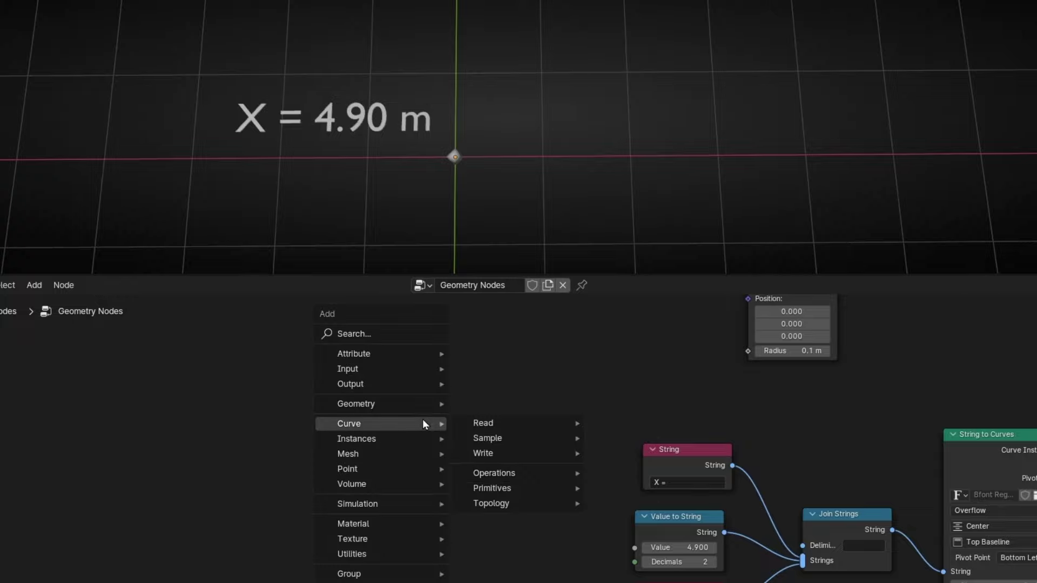
text(combine)
key(Return)
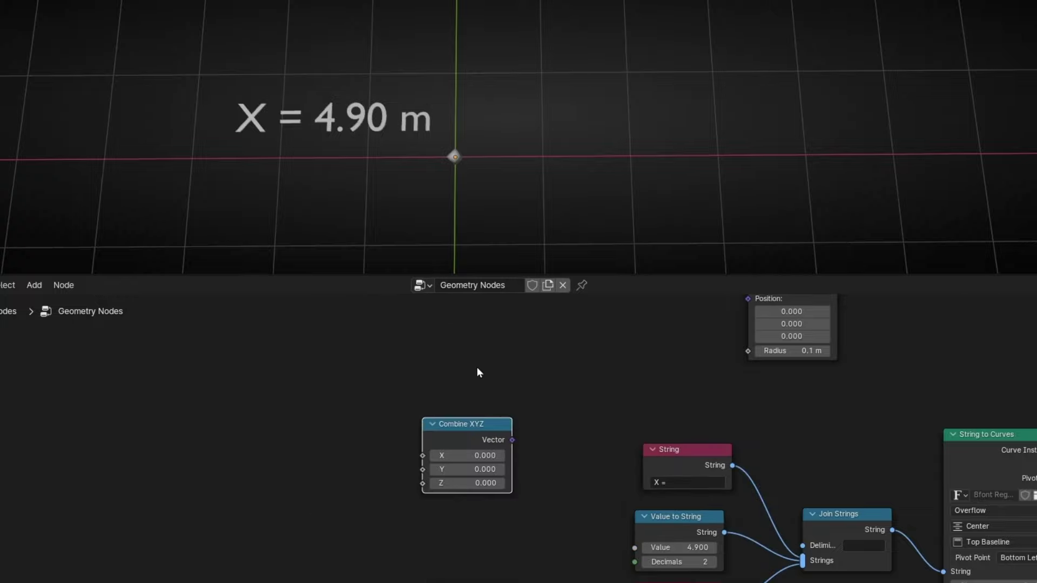
scroll(493, 361, down, 2)
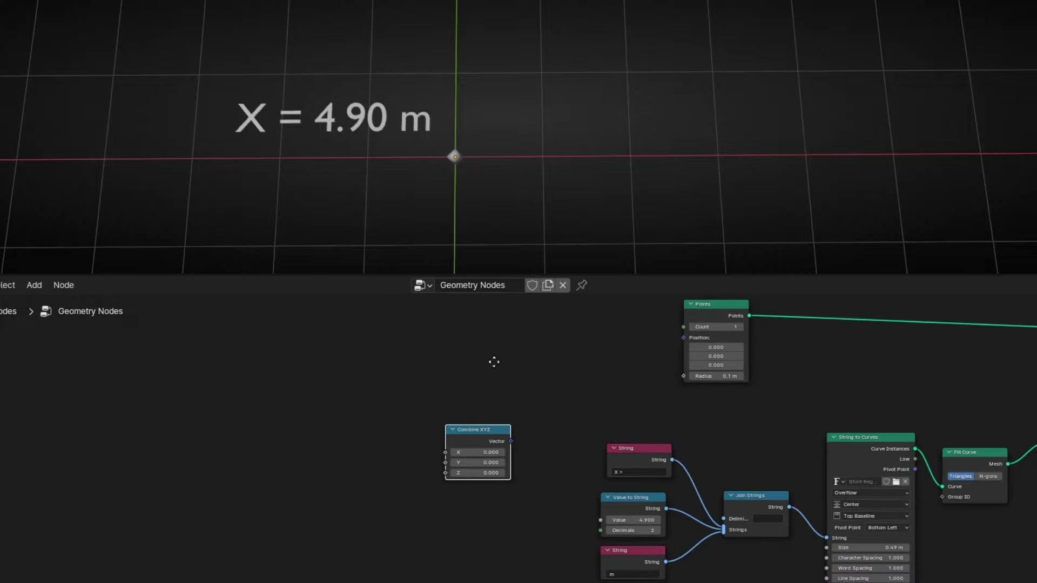
middle_drag(493, 361, 377, 451)
alt+right_drag(379, 520, 562, 434)
shift+scroll(443, 442, down, 2)
drag(359, 467, 329, 468)
key(ctrl+z)
Step: Sketch an annotation from the origin along the X axis showing the point's intended path and erase it
mouse_move(409, 501)
middle_down()
mouse_move(411, 405)
mouse_move(404, 484)
mouse_move(426, 489)
middle_up()
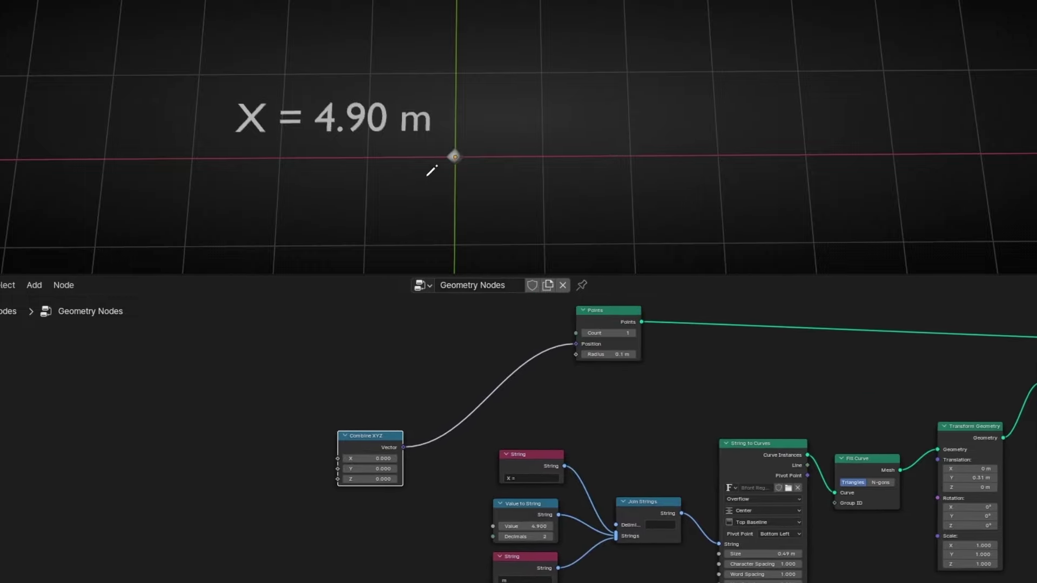
mouse_move(455, 172)
mouse_down()
mouse_move(529, 91)
mouse_move(705, 200)
mouse_move(925, 112)
mouse_move(1034, 180)
mouse_up()
right_drag(1034, 164, 513, 153)
Step: Add a Math node set to Sine and feed its Value output into the Combine XYZ node's X input
scroll(167, 434, up, 6)
mouse_move(199, 451)
middle_down()
mouse_move(225, 447)
mouse_move(254, 407)
mouse_move(261, 428)
middle_up()
scroll(261, 428, up, 1)
middle_drag(200, 398, 303, 423)
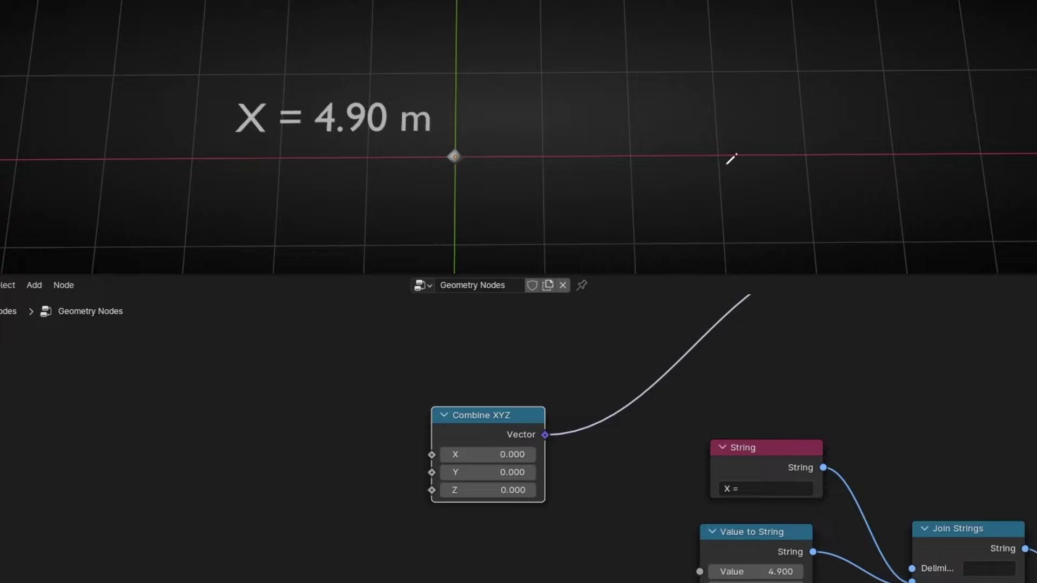
drag(432, 456, 246, 427)
text(add)
key(Return)
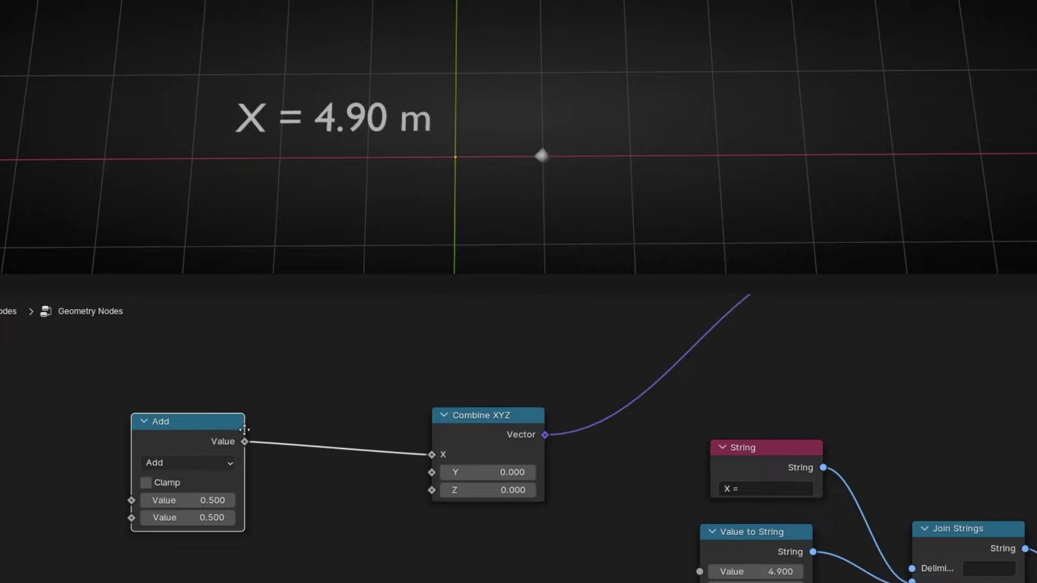
click(355, 429)
click(300, 462)
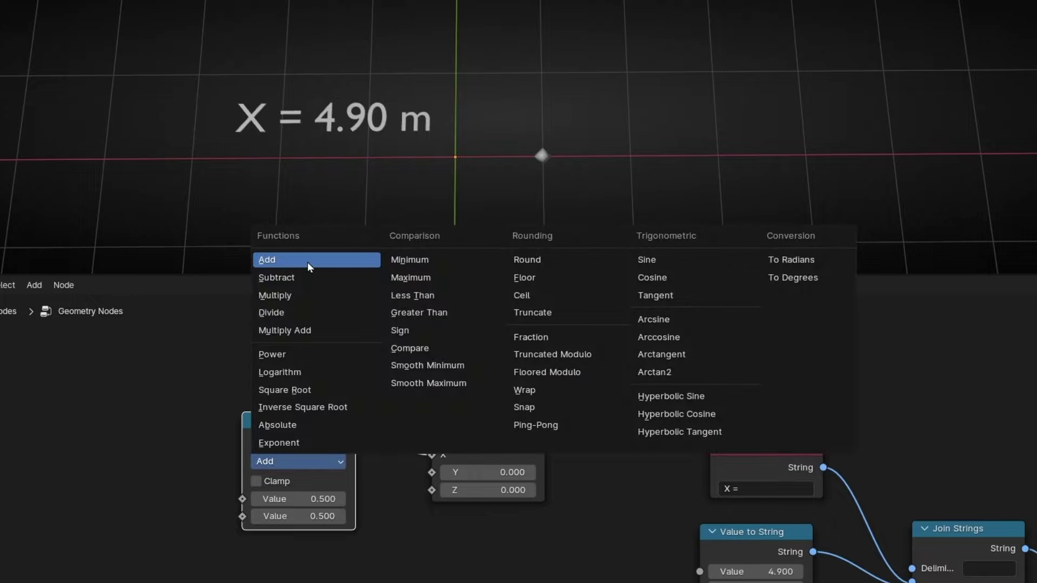
click(648, 262)
Step: Test the Sine node with values up to 29, annotate the point's swing along X and erase the annotation
double_click(299, 499)
text(2.9)
key(Return)
drag(300, 499, 441, 499)
drag(474, 186, 534, 186)
drag(450, 191, 380, 191)
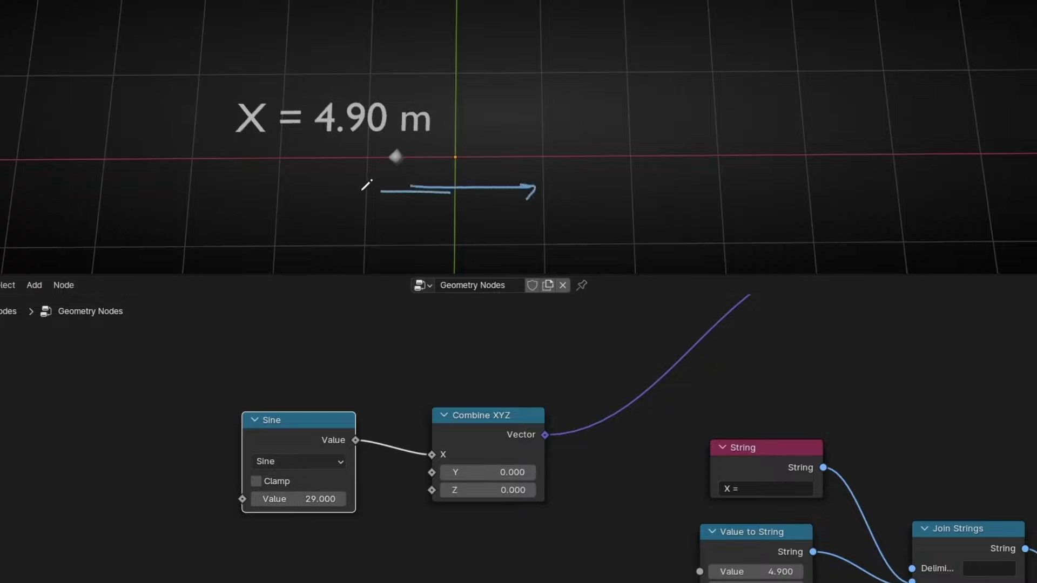
mouse_move(483, 202)
right_down()
mouse_move(489, 182)
mouse_move(465, 194)
right_up()
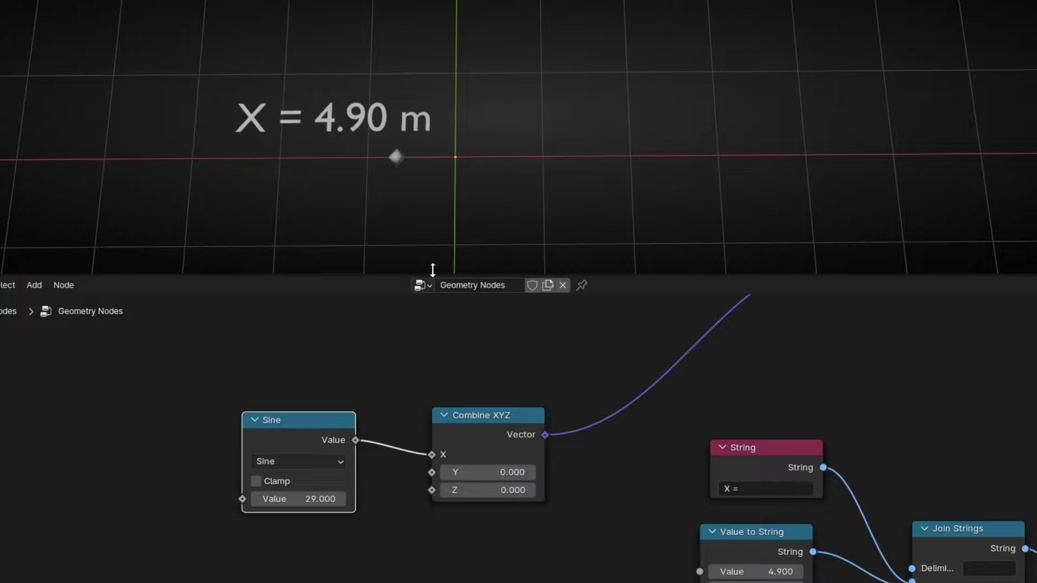
Step: Relink the Sine output to the Combine XYZ node's Y input and test it with Sine value 53.6 and X 2.9
mouse_move(432, 455)
mouse_down()
mouse_move(381, 463)
mouse_move(425, 473)
mouse_up()
drag(319, 499, 451, 498)
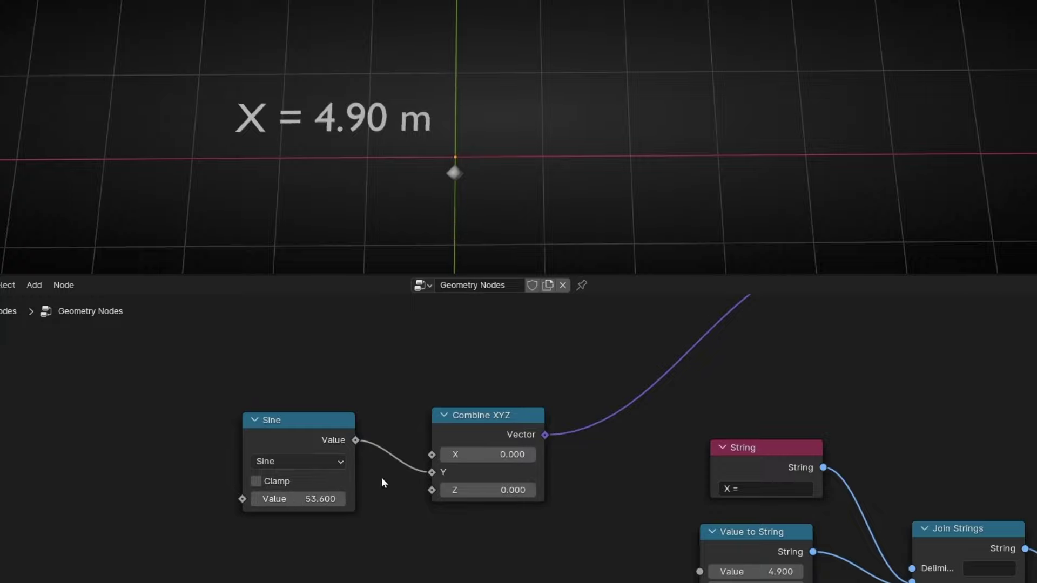
drag(457, 456, 614, 455)
Step: Add a Scene Time node and link its Seconds output to the Sine node's Value and the Combine XYZ node's X
drag(314, 423, 331, 469)
middle_drag(149, 408, 245, 382)
key(shift+a)
mouse_move(240, 408)
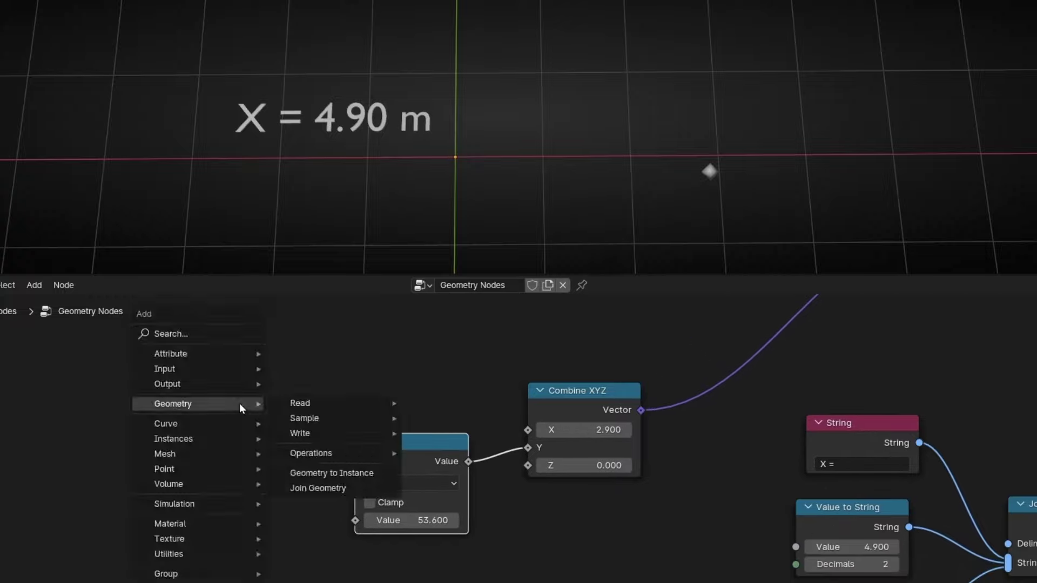
text(scen)
key(Return)
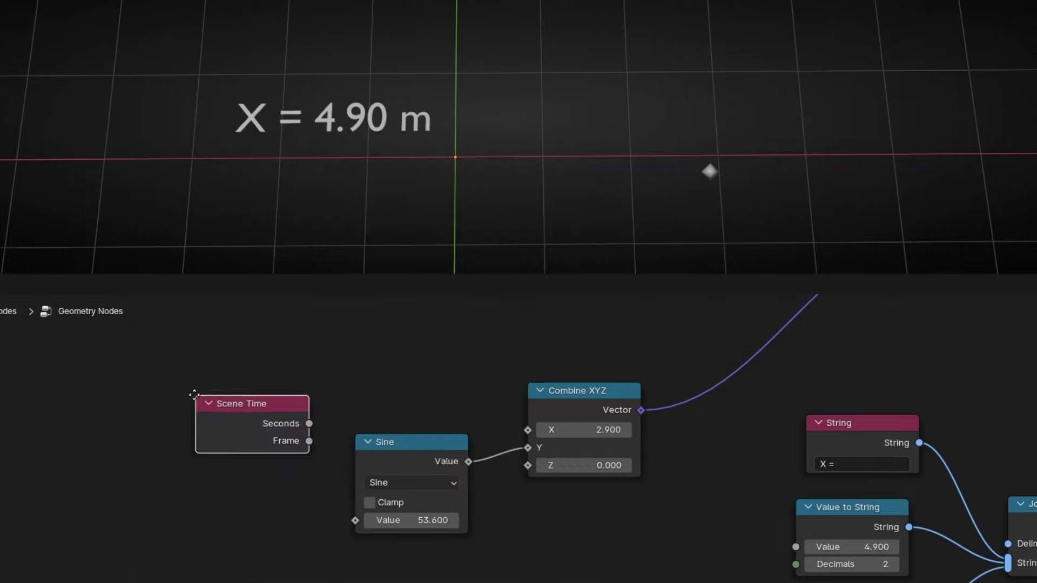
click(271, 422)
drag(269, 420, 355, 520)
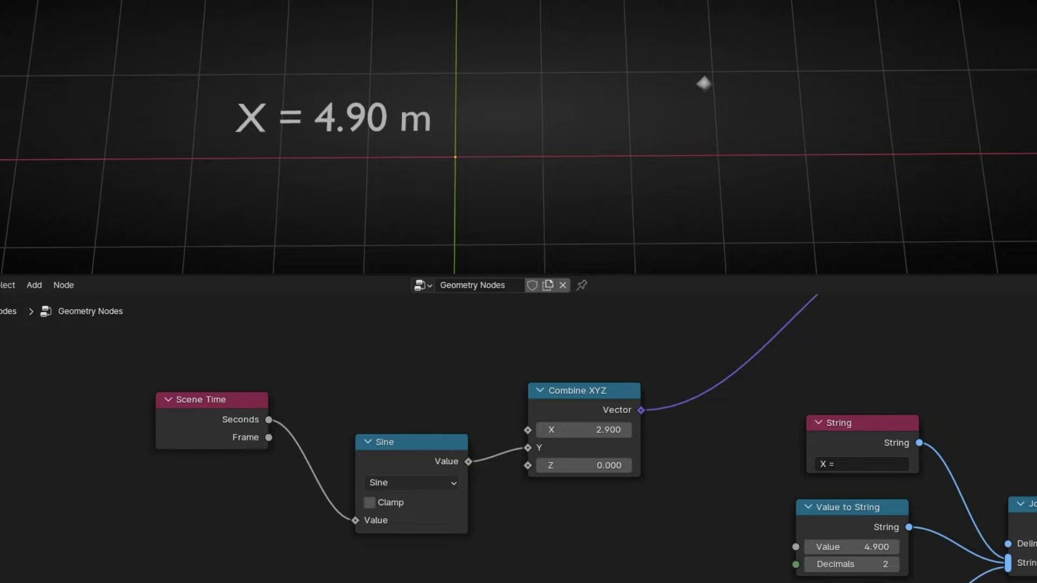
mouse_move(268, 420)
mouse_down()
mouse_move(416, 410)
mouse_move(528, 430)
mouse_up()
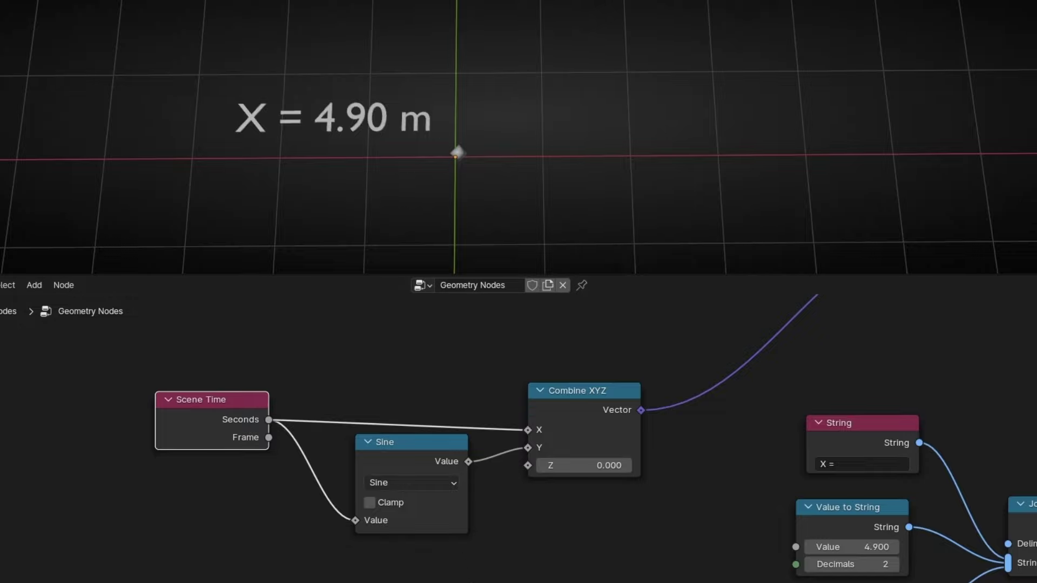
Step: Sketch an annotation of the point's path along the X axis and remove the annotation data
mouse_move(461, 150)
mouse_down()
mouse_move(502, 122)
mouse_move(588, 94)
mouse_move(668, 97)
mouse_move(805, 216)
mouse_move(863, 230)
mouse_move(930, 229)
mouse_move(995, 182)
mouse_move(1030, 138)
mouse_up()
key(ctrl+z)
key(shift+Left)
click(16, 1)
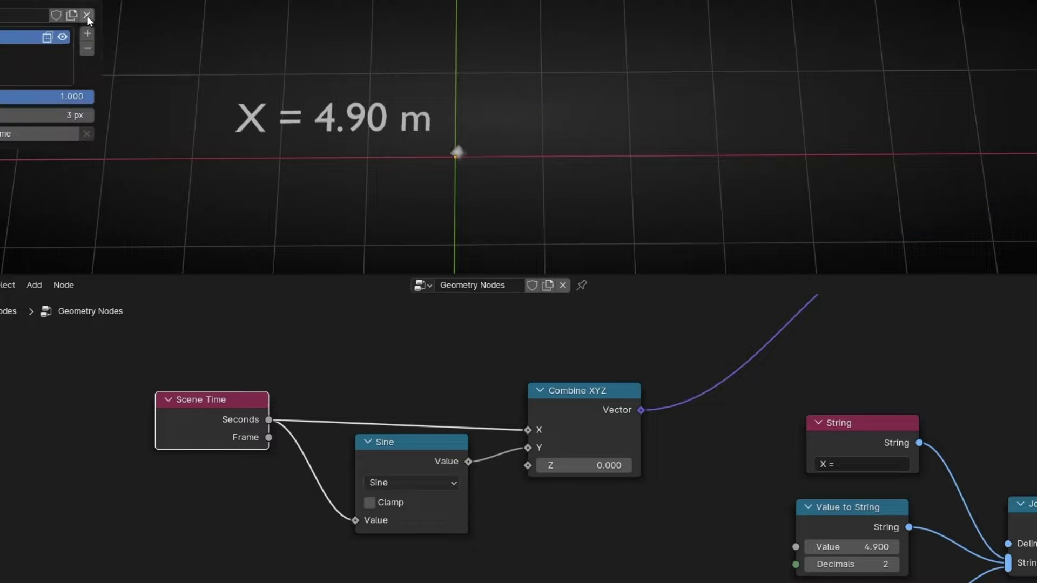
drag(292, 50, 233, 81)
mouse_move(388, 98)
mouse_down()
mouse_move(461, 128)
mouse_move(289, 178)
mouse_up()
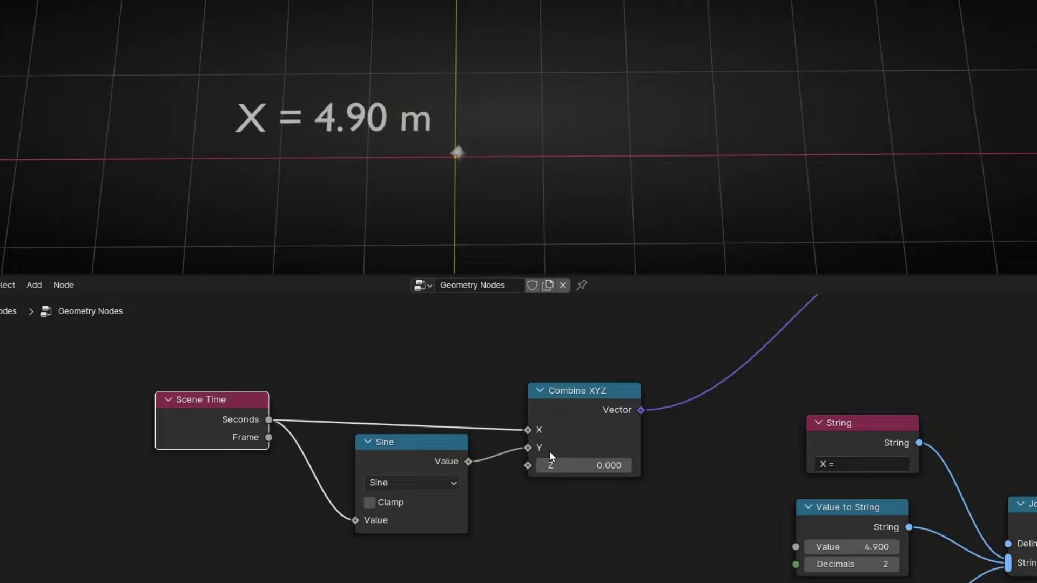
Step: Move the Sine node lower, clear of the link between Scene Time and Combine XYZ
scroll(549, 452, down, 1)
mouse_move(594, 526)
middle_down()
mouse_move(409, 481)
mouse_move(416, 496)
middle_up()
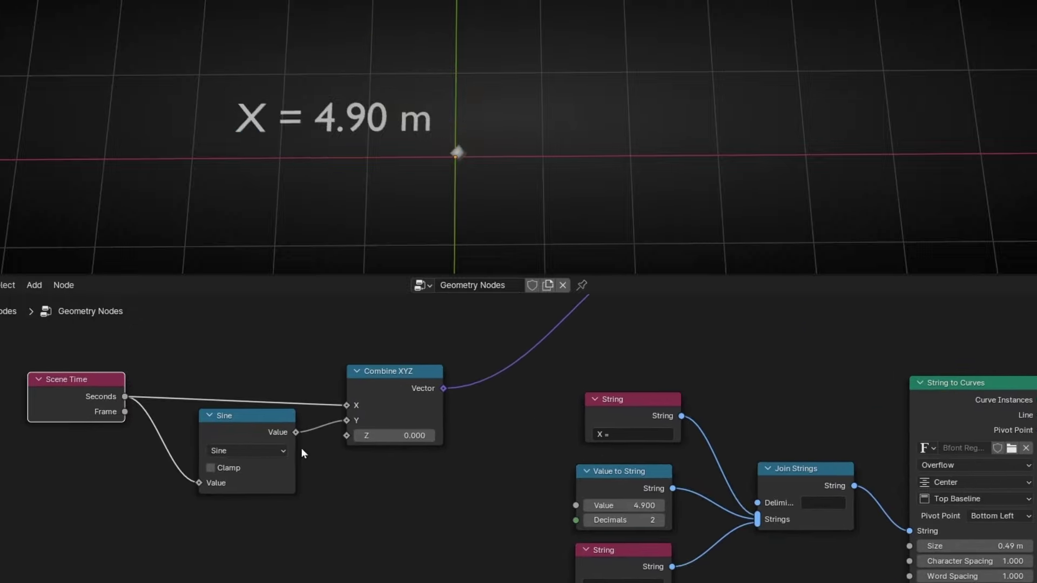
drag(258, 436, 257, 470)
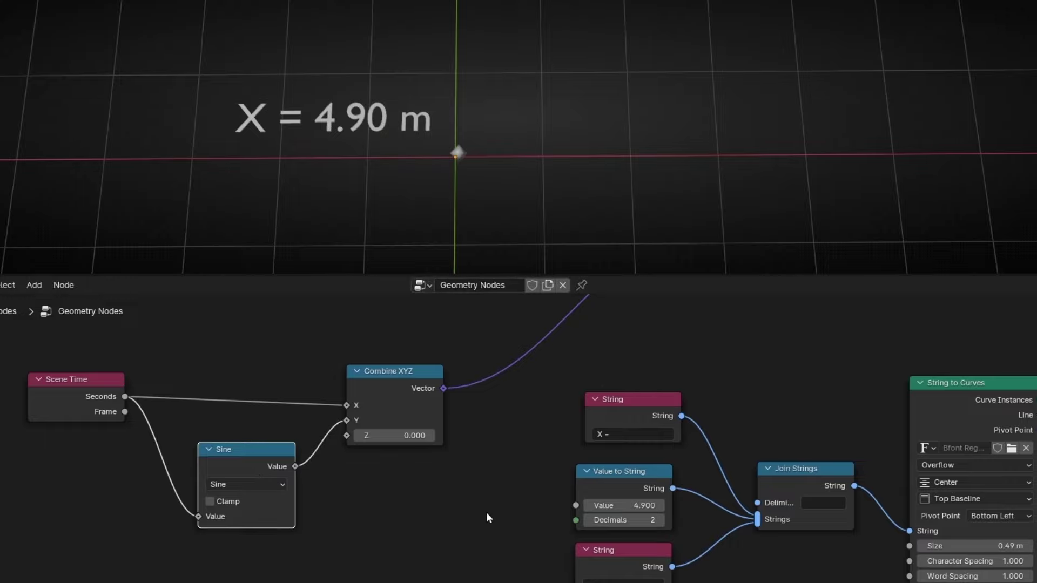
scroll(502, 486, down, 4)
middle_drag(573, 399, 270, 430)
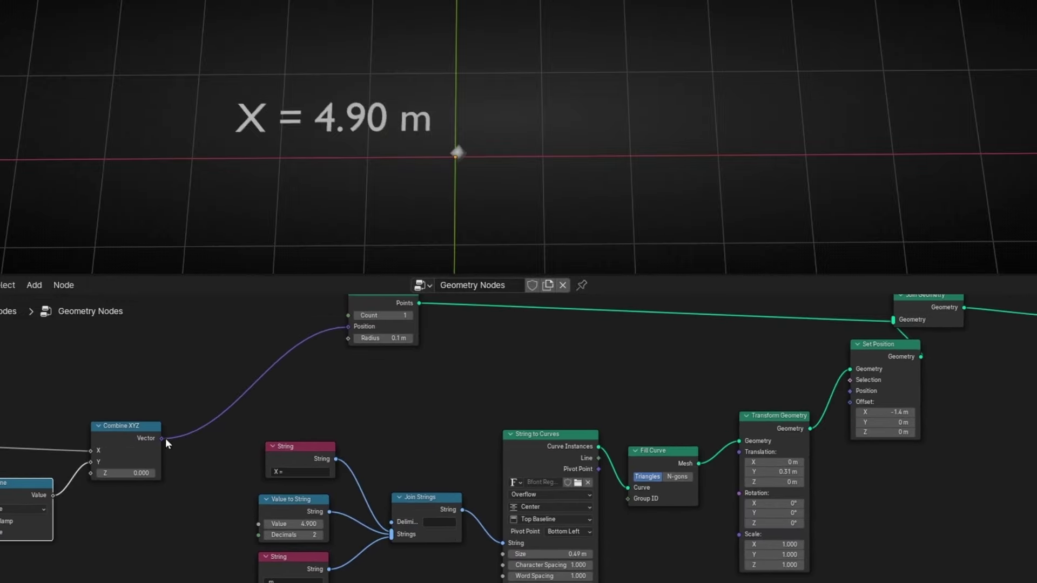
Step: Link the Combine XYZ Vector output to Set Position's Offset and the Sine output to the Value to String node's Value
drag(163, 438, 840, 400)
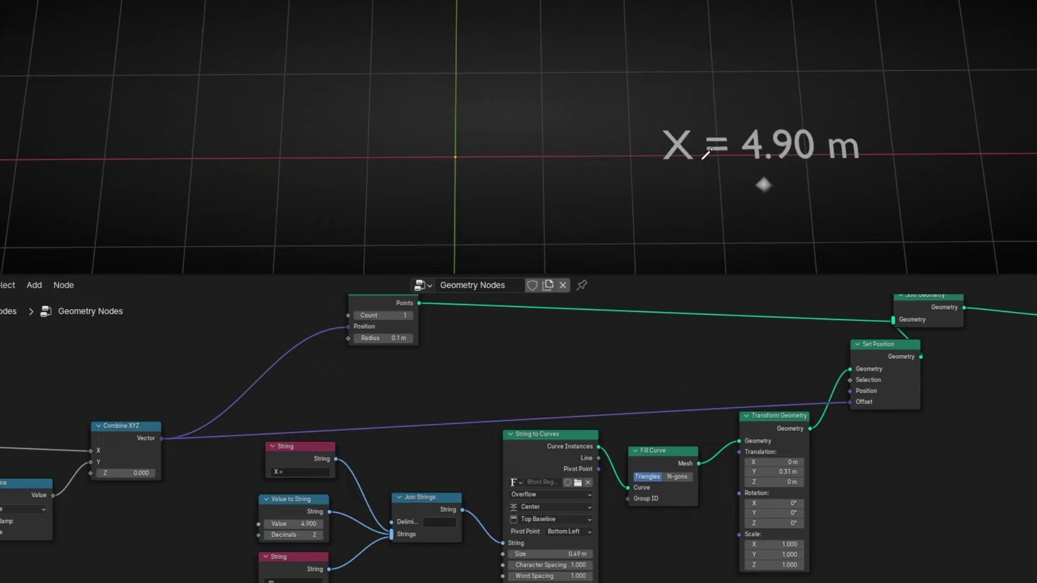
middle_drag(186, 534, 532, 475)
drag(642, 464, 684, 465)
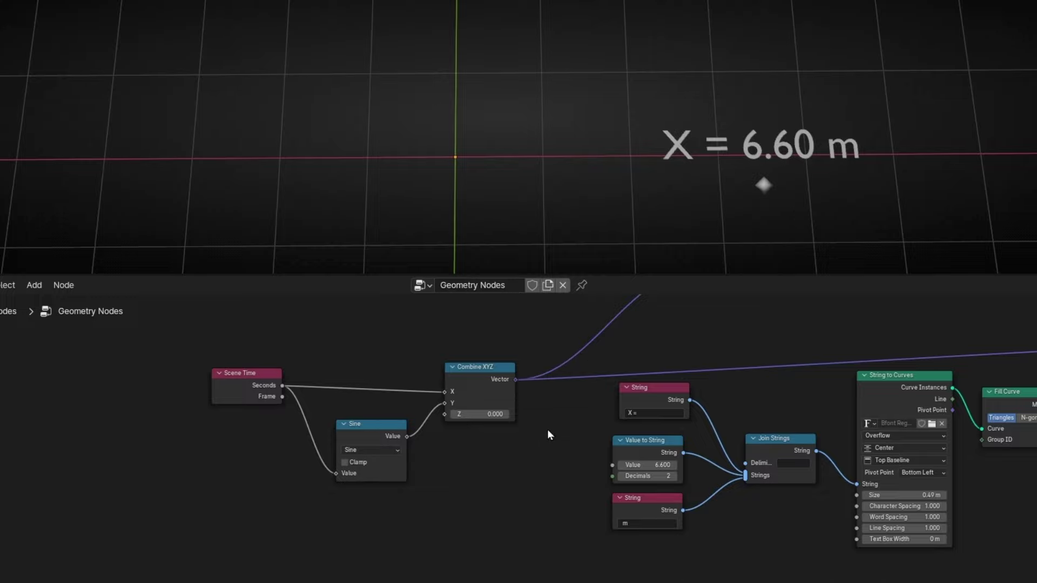
scroll(546, 435, up, 2)
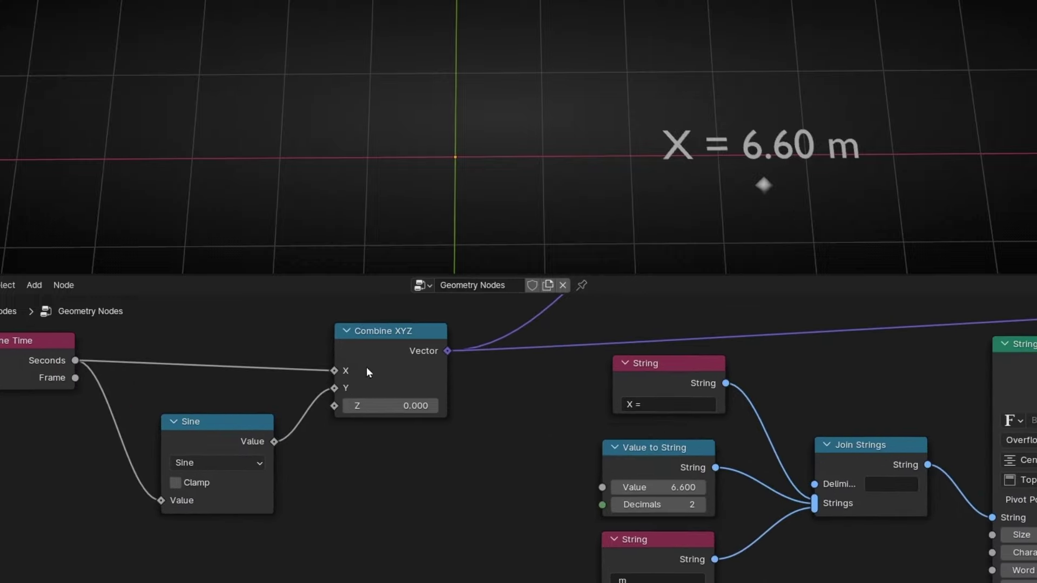
drag(274, 441, 602, 487)
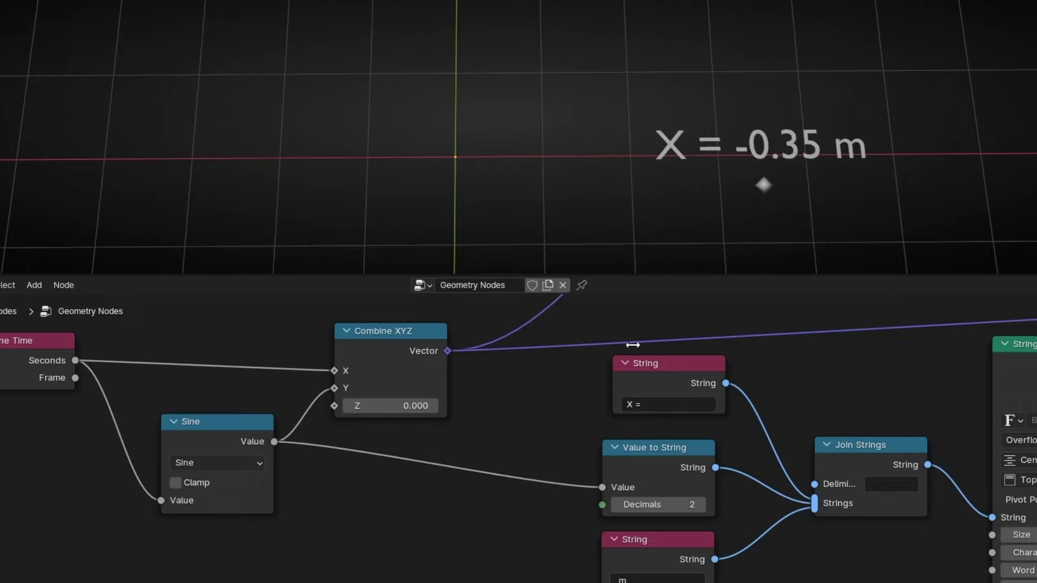
Step: Annotate the viewport with a circle around the label's X and vertical arrows beside it, and erase the annotations
mouse_move(683, 125)
mouse_down()
mouse_move(681, 162)
mouse_move(672, 127)
mouse_up()
mouse_move(579, 101)
mouse_down()
mouse_move(566, 93)
mouse_move(593, 104)
mouse_up()
mouse_move(577, 151)
mouse_down()
mouse_move(574, 237)
mouse_move(583, 227)
mouse_up()
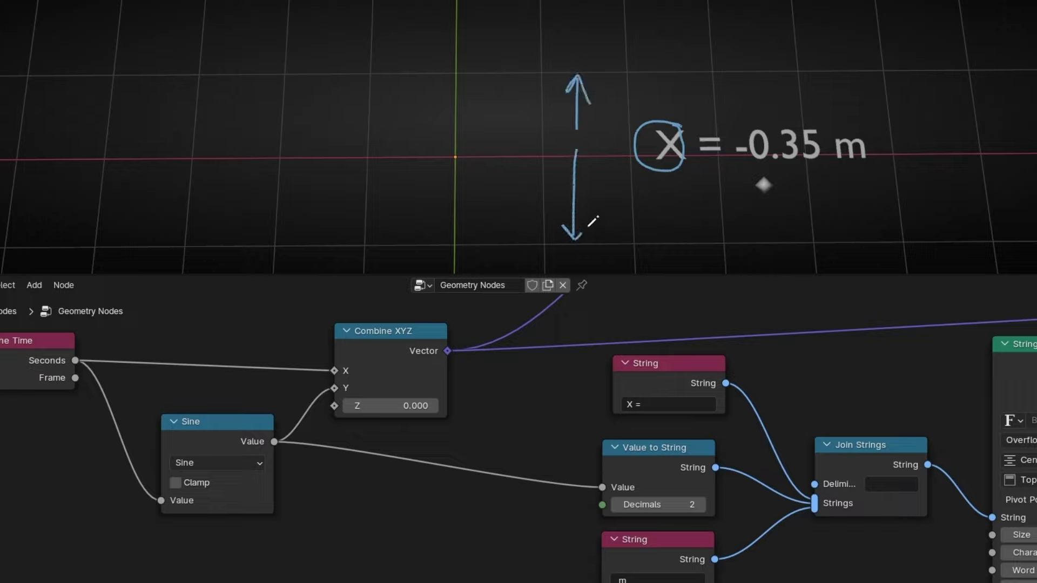
mouse_move(470, 160)
mouse_down()
mouse_move(533, 92)
mouse_move(720, 212)
mouse_move(1027, 108)
mouse_move(913, 185)
mouse_move(553, 339)
mouse_up()
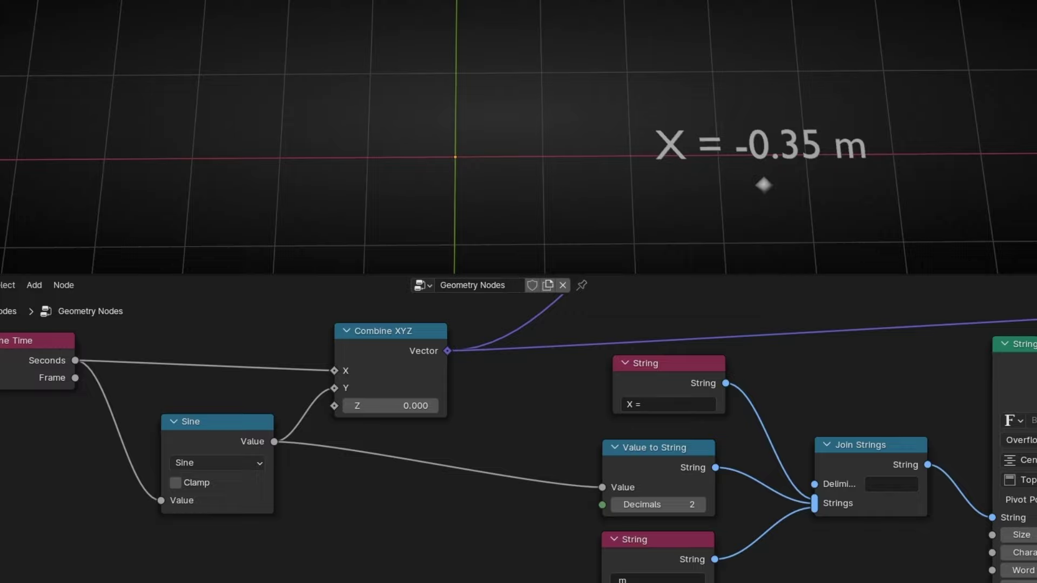
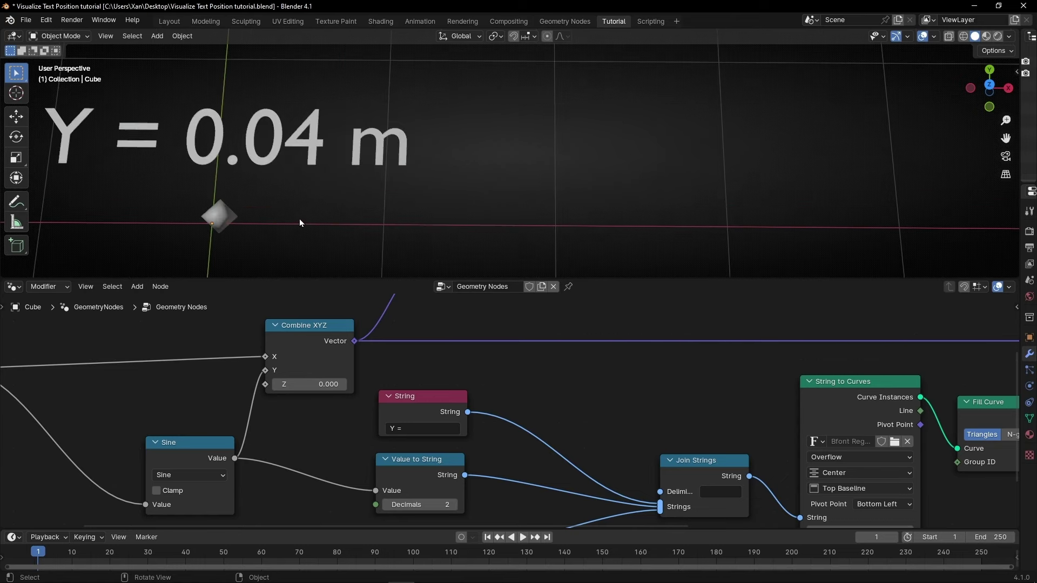
Step: Try the Value to String node's Decimals at 1 and set it back to 2
shift+middle_drag(181, 209, 372, 195)
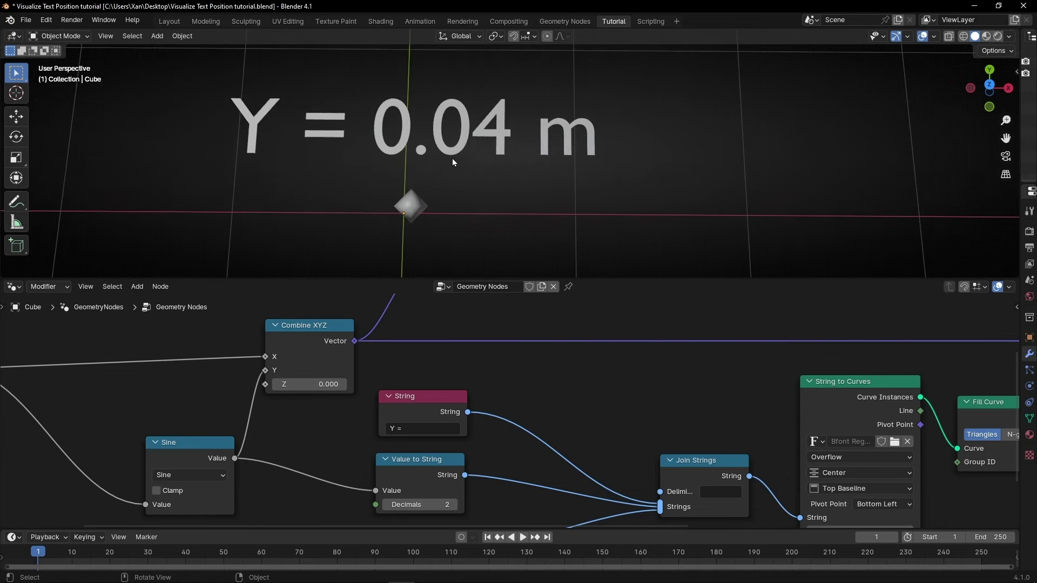
middle_drag(504, 491, 497, 457)
click(379, 470)
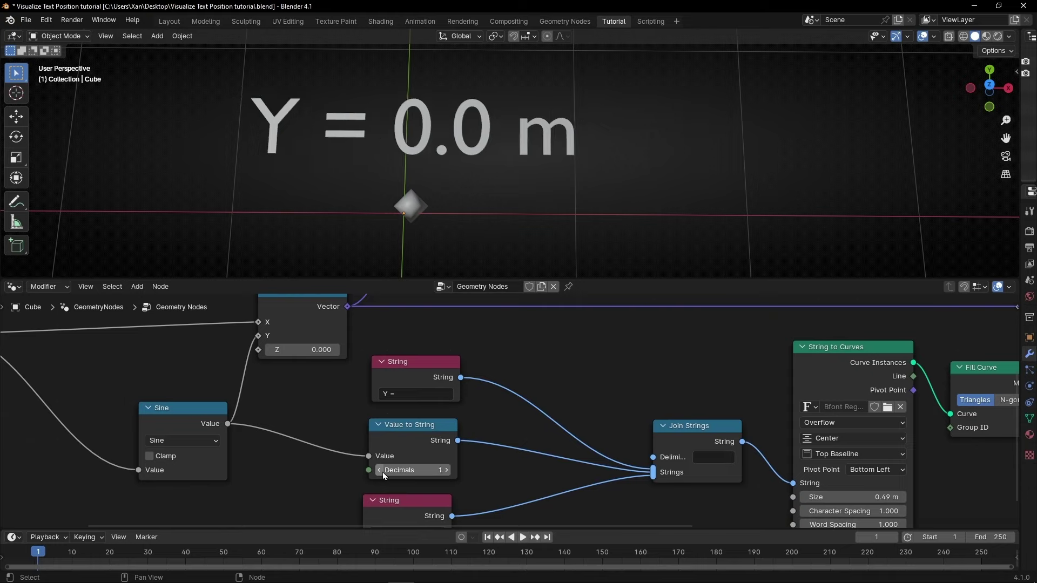
click(444, 471)
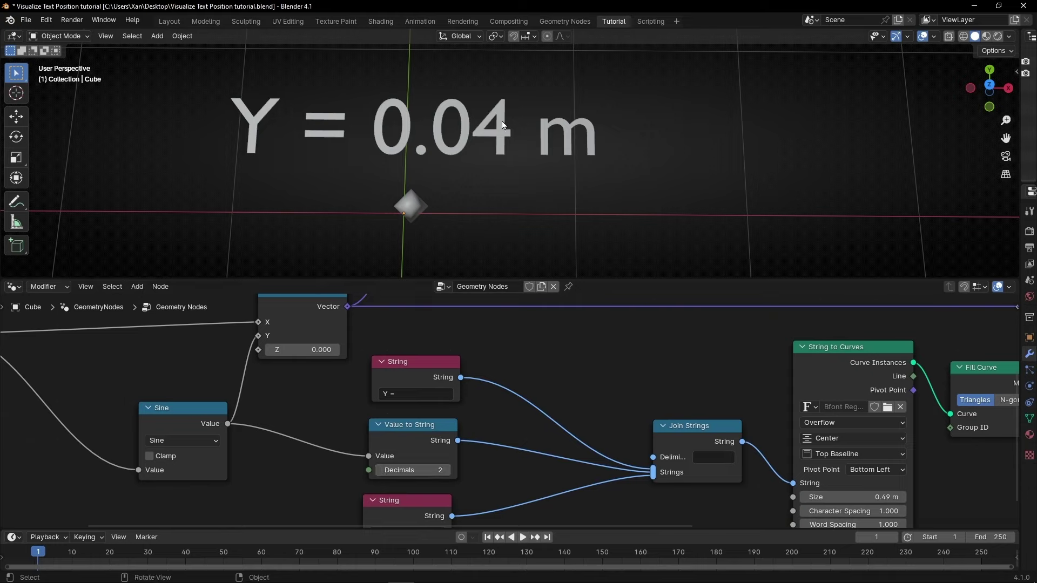
Step: Try cutting the links into Combine XYZ's Y input and the Sine node's Value, undoing each cut
middle_drag(502, 125, 455, 194)
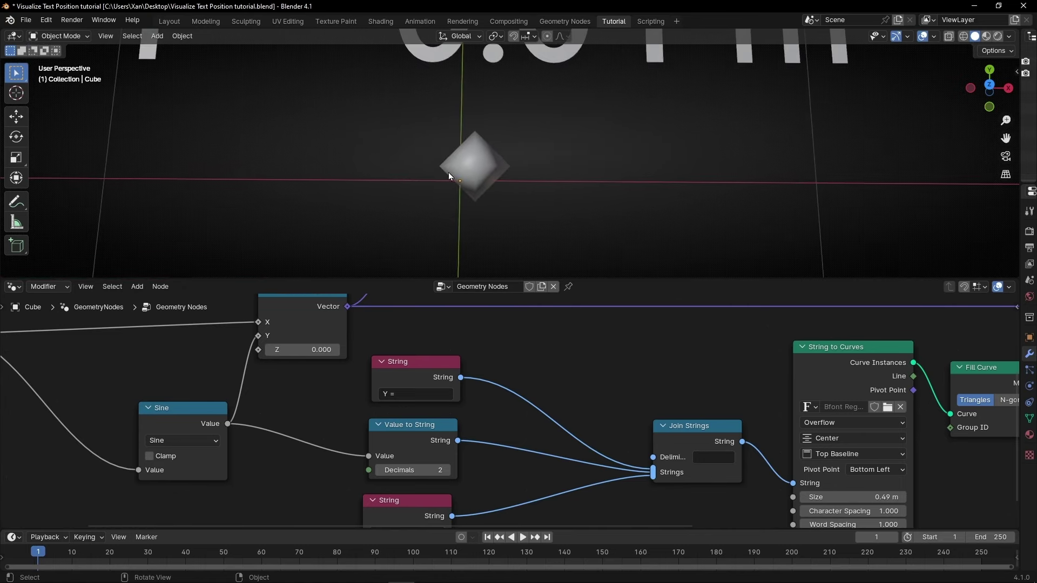
middle_drag(379, 349, 385, 445)
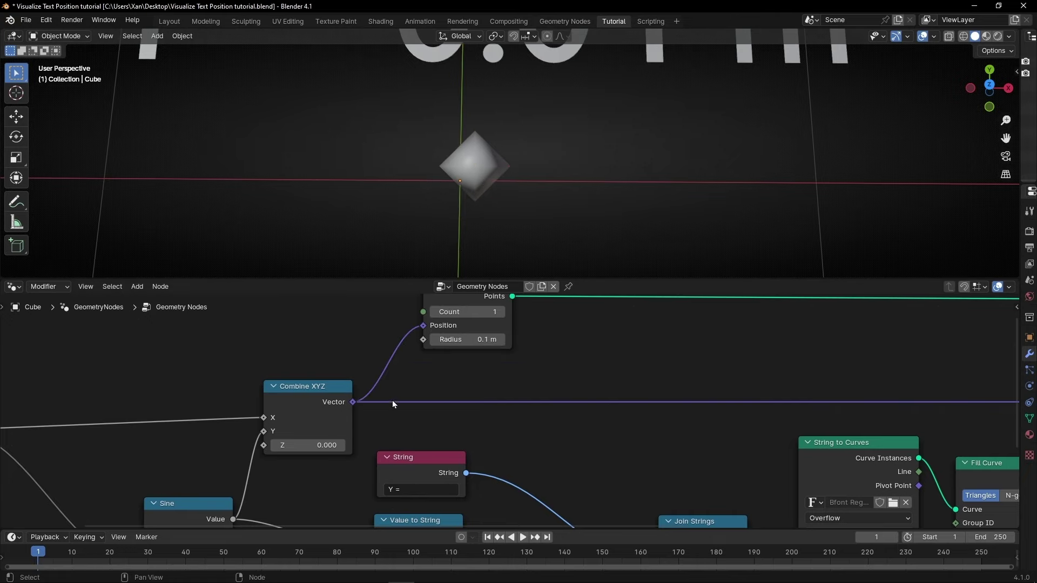
middle_drag(394, 405, 556, 341)
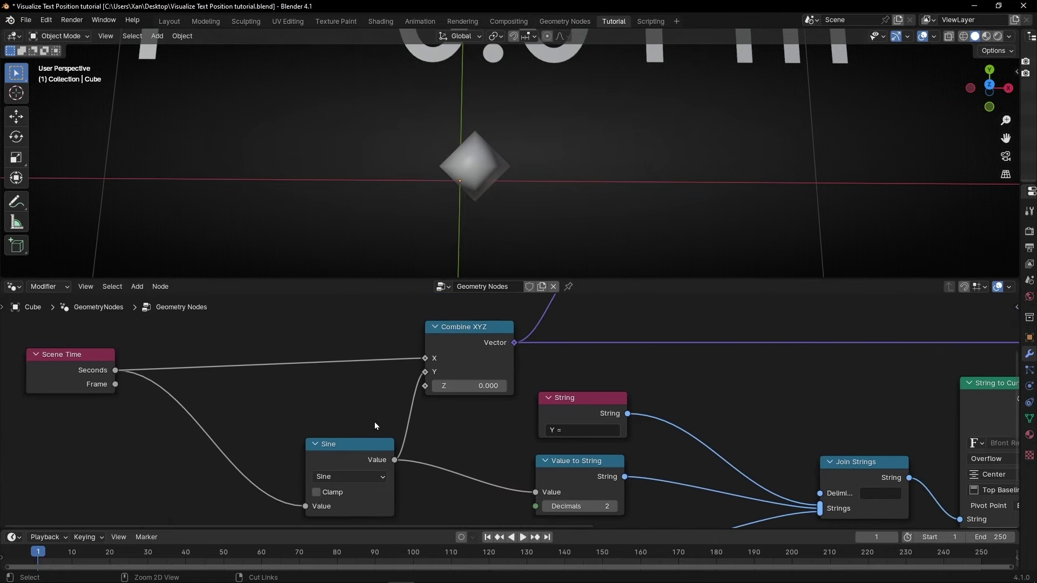
ctrl+right_drag(395, 393, 440, 454)
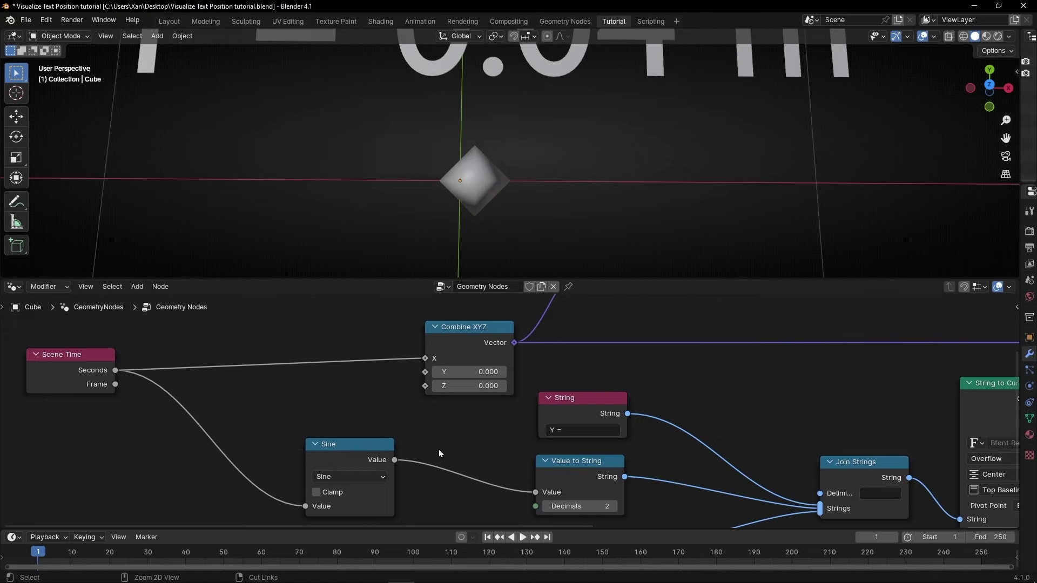
key(ctrl+z)
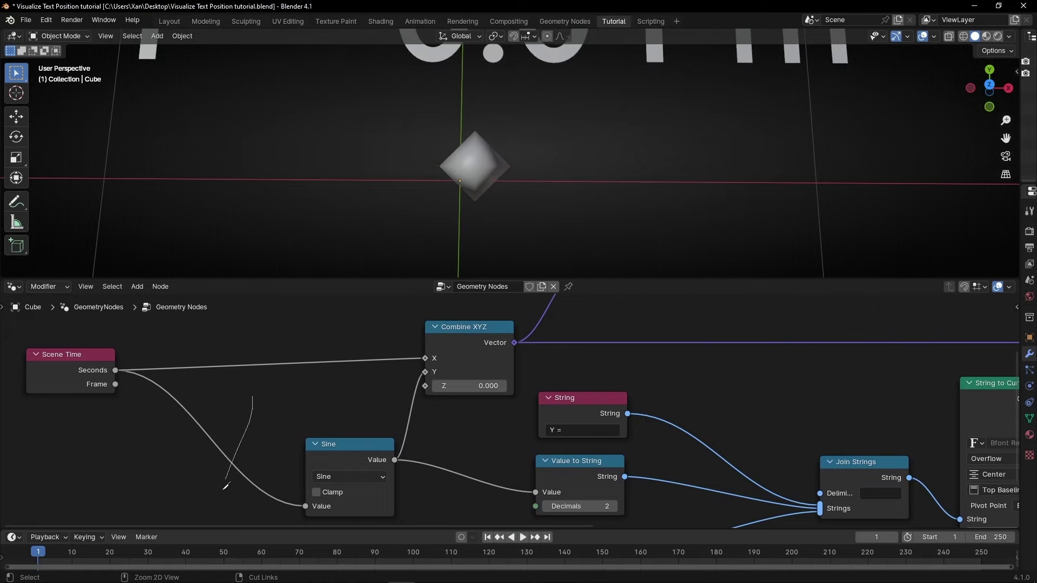
ctrl+right_drag(223, 490, 227, 483)
key(ctrl+z)
Step: Insert a Math node set to Add between Scene Time's Seconds and the Sine node, with its second Value at 0
scroll(452, 170, down, 4)
middle_drag(248, 421, 329, 431)
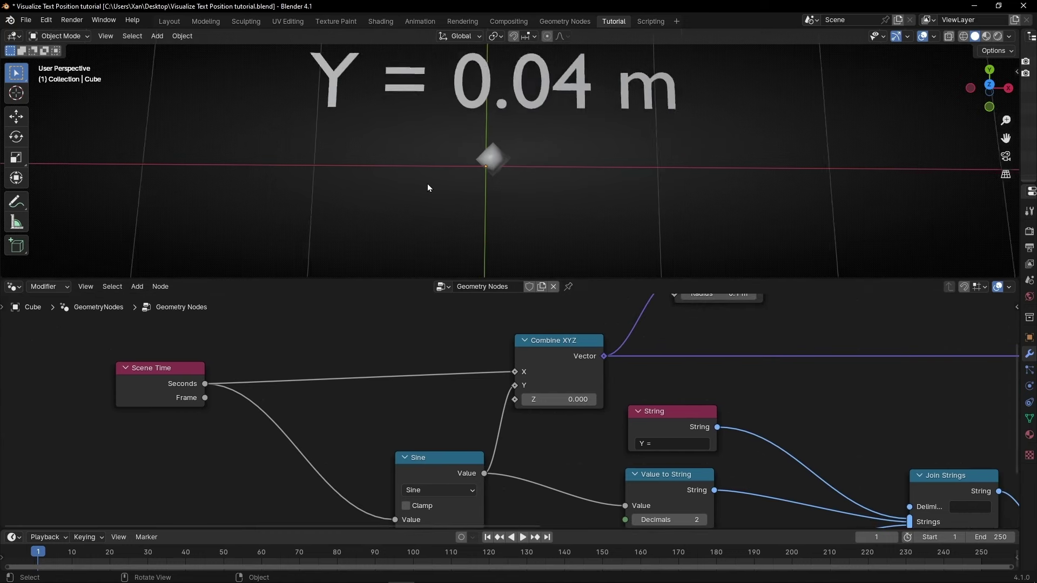
scroll(427, 185, down, 1)
shift+middle_drag(481, 170, 431, 207)
middle_drag(348, 430, 373, 422)
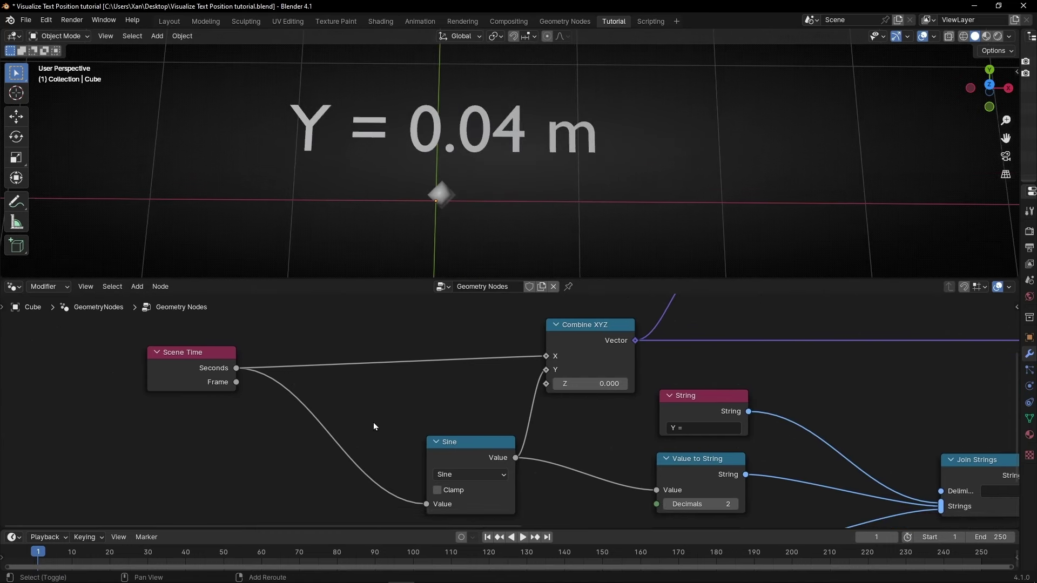
key(shift+a)
text(math)
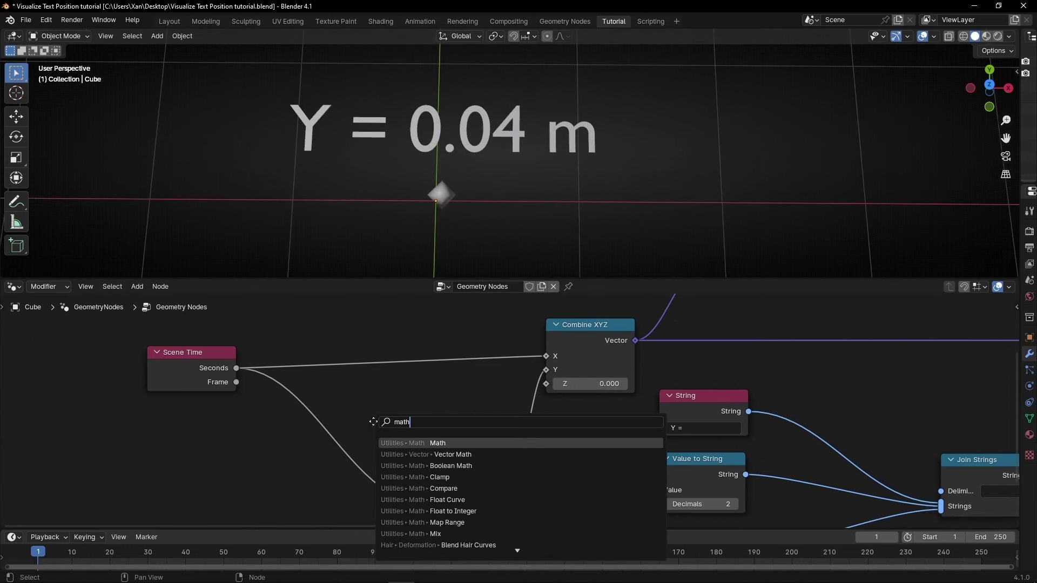
key(Return)
click(287, 403)
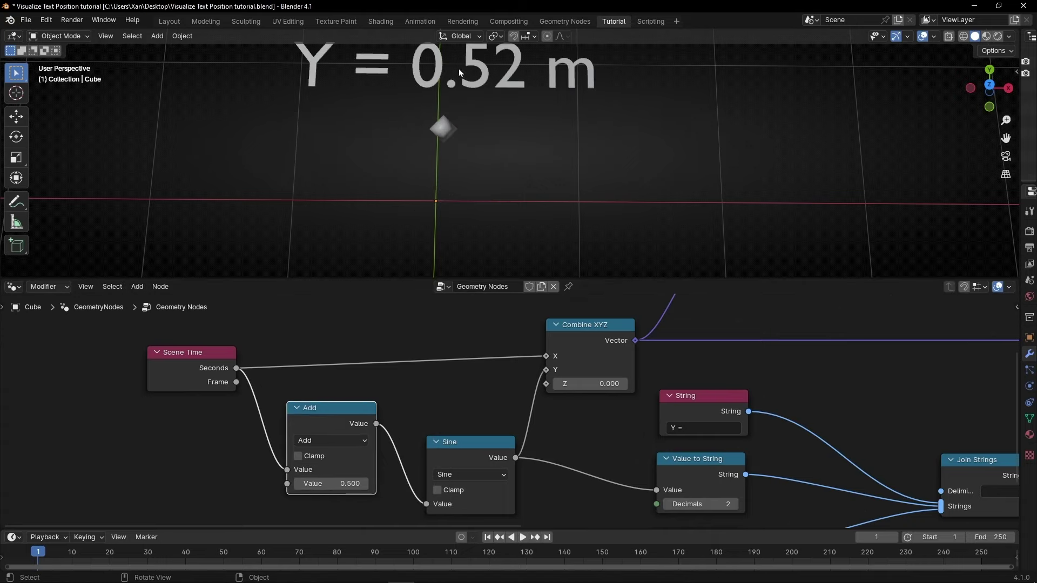
click(344, 483)
text(0)
key(Return)
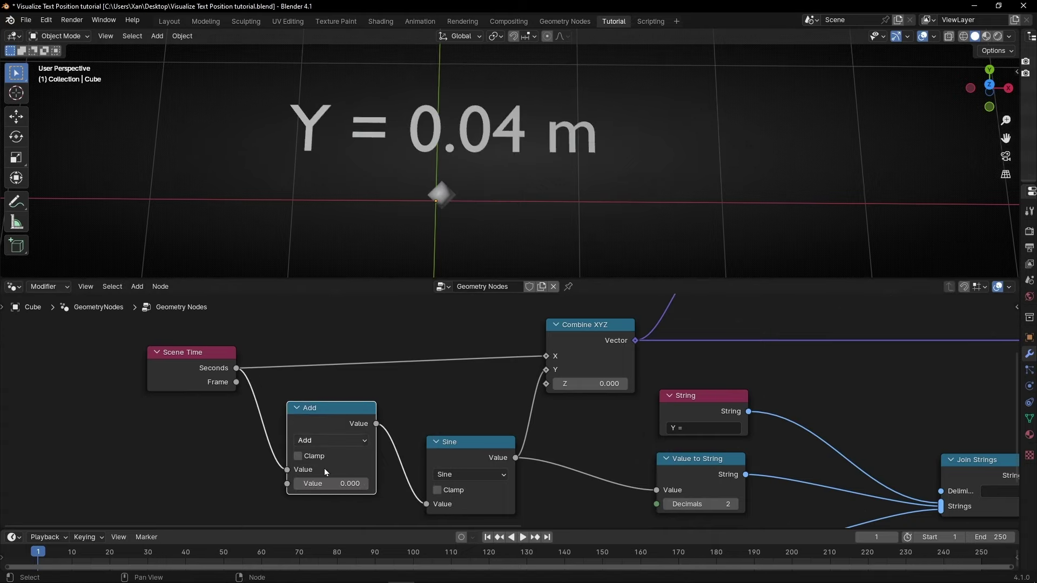
Step: Set the Add node's second Value to -0.04 and check the point's position against the origin
scroll(367, 496, up, 2)
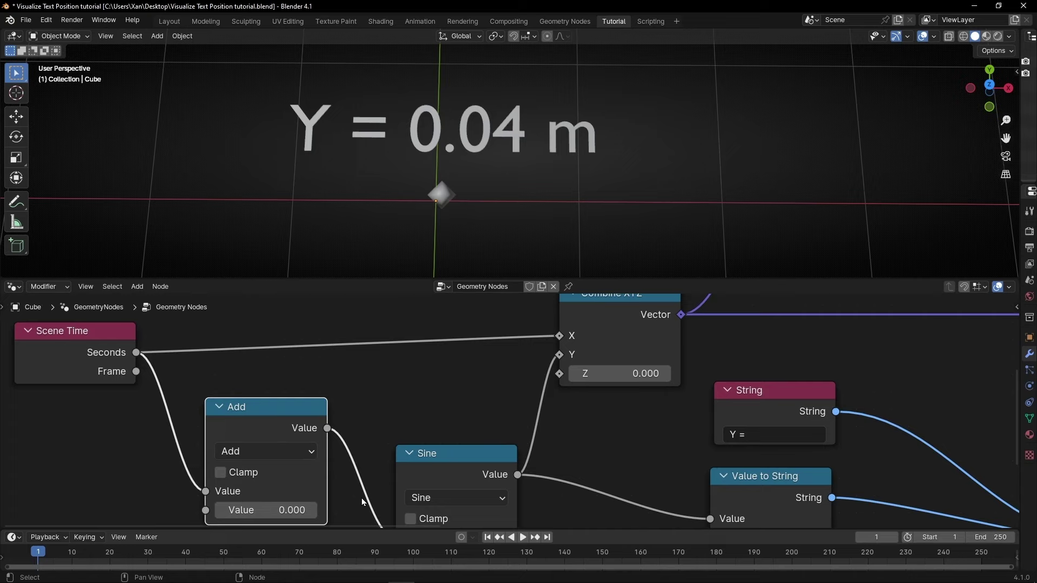
middle_drag(357, 502, 434, 405)
scroll(434, 405, up, 1)
click(355, 420)
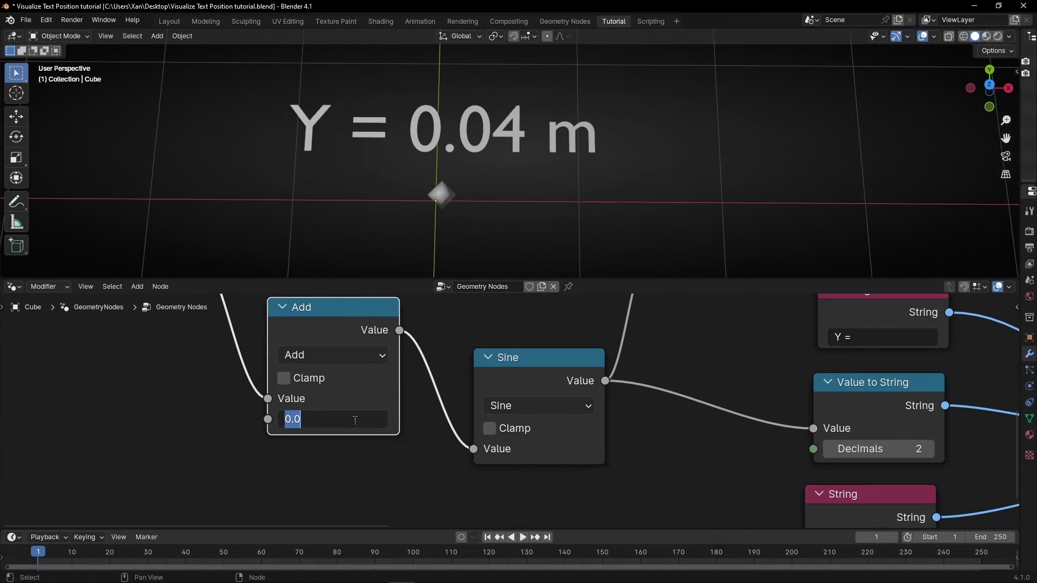
text(-)
key(Return)
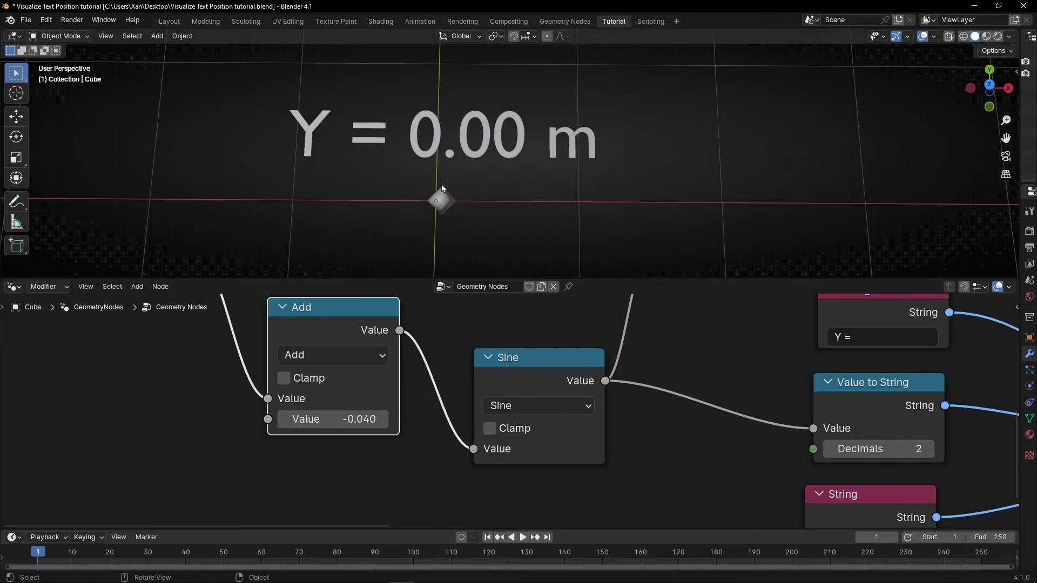
scroll(398, 212, up, 4)
shift+middle_drag(394, 216, 465, 182)
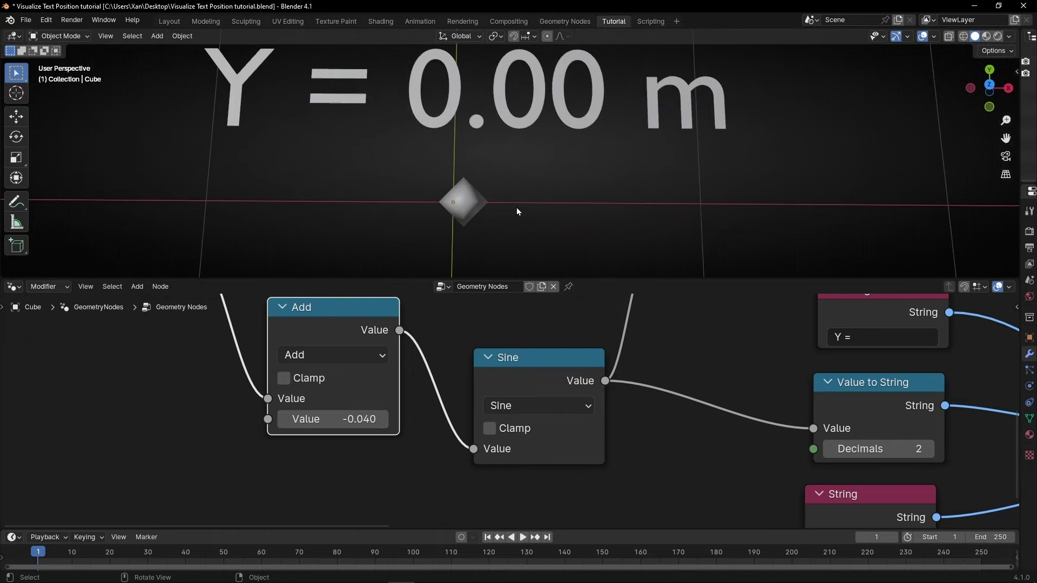
Step: Link the Add output to Combine XYZ's X in place of Scene Time, and rearrange the Scene Time and Add nodes side by side
scroll(380, 351, down, 5)
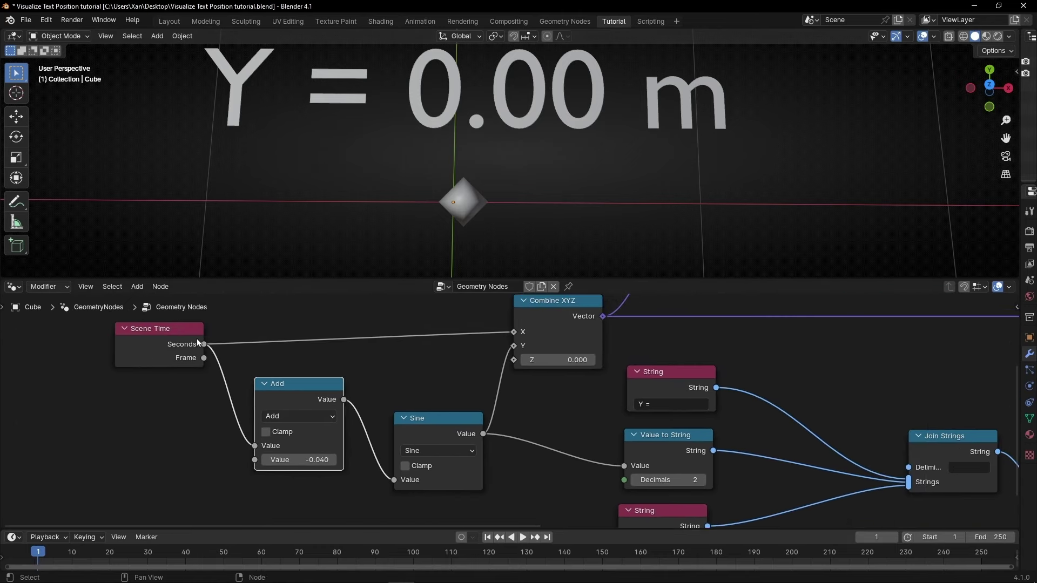
drag(173, 332, 190, 319)
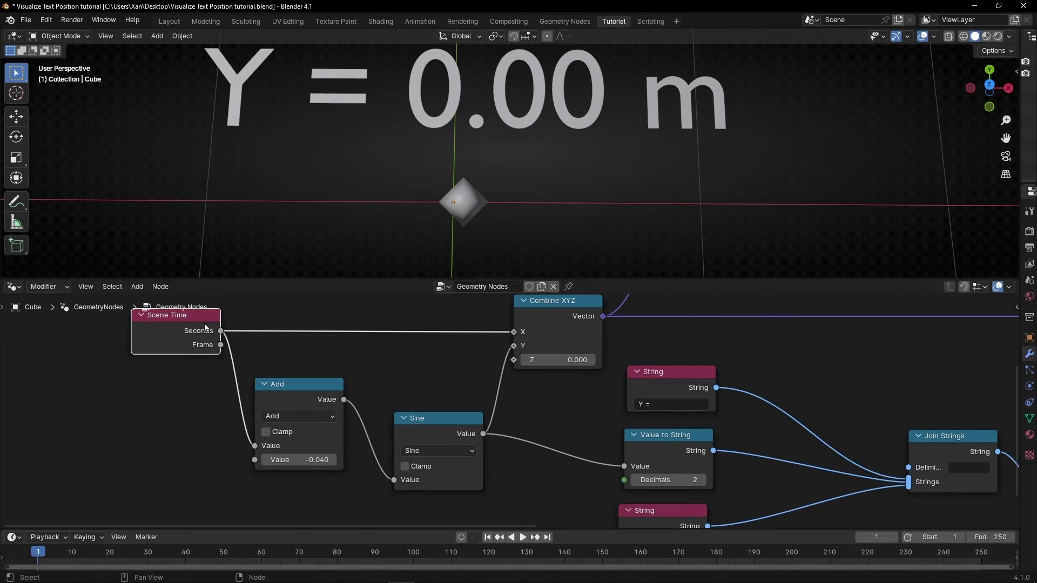
drag(344, 399, 511, 332)
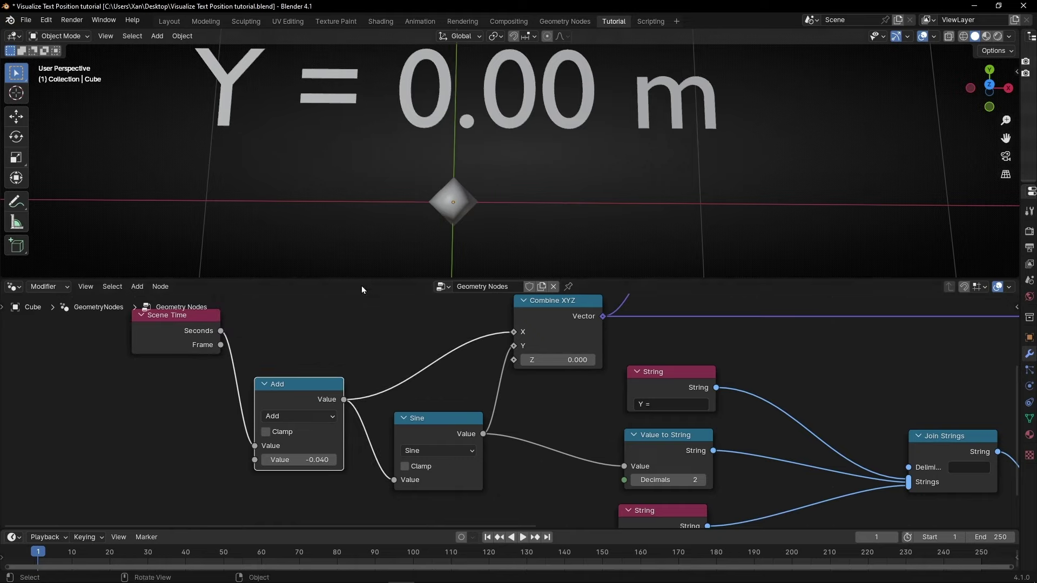
drag(172, 338, 155, 442)
drag(254, 416, 226, 426)
Step: Play the animation to check the point and its label moving along the sine wave
scroll(459, 190, down, 2)
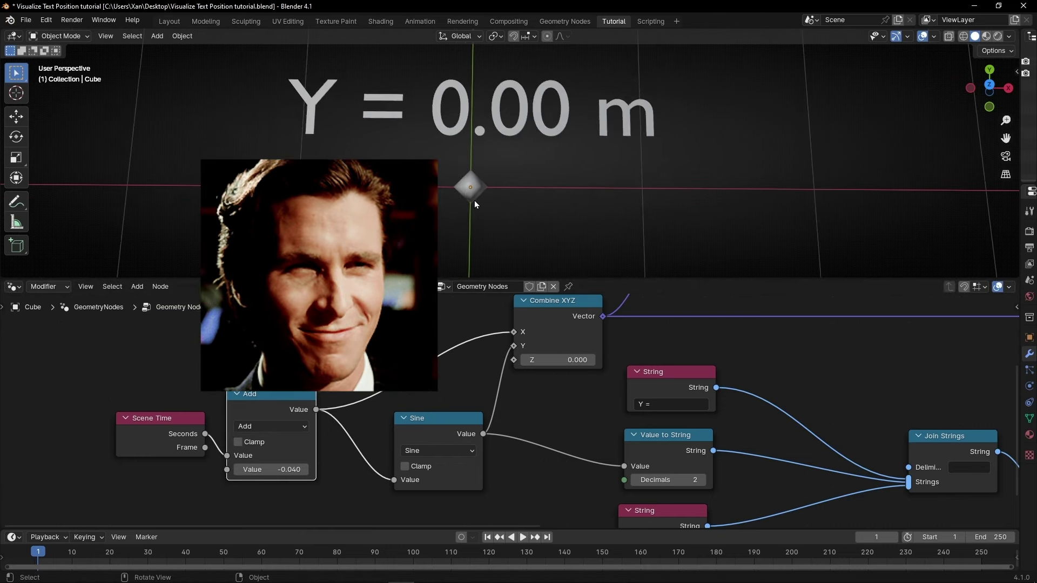
key(space)
scroll(585, 166, down, 2)
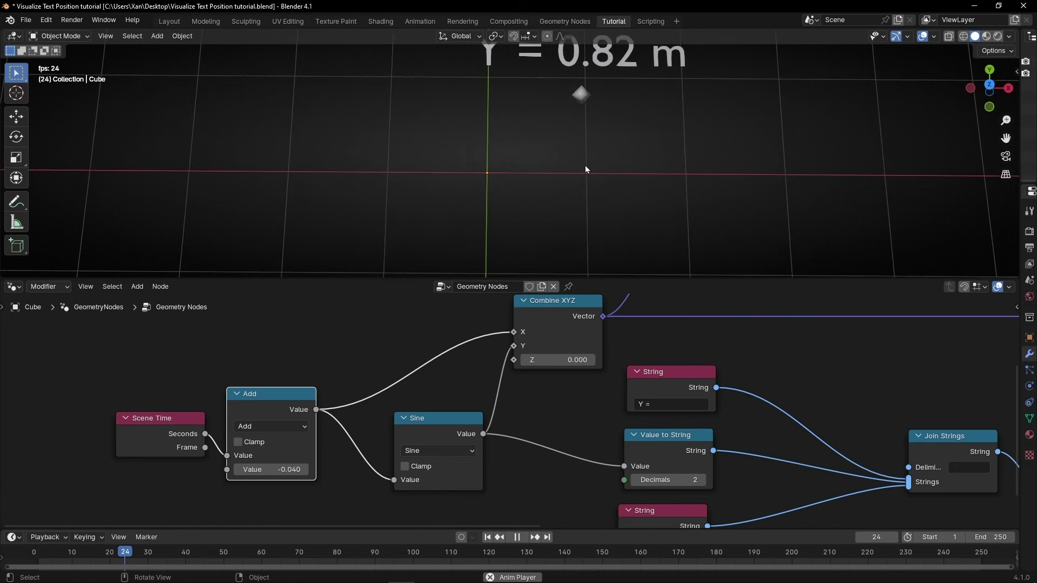